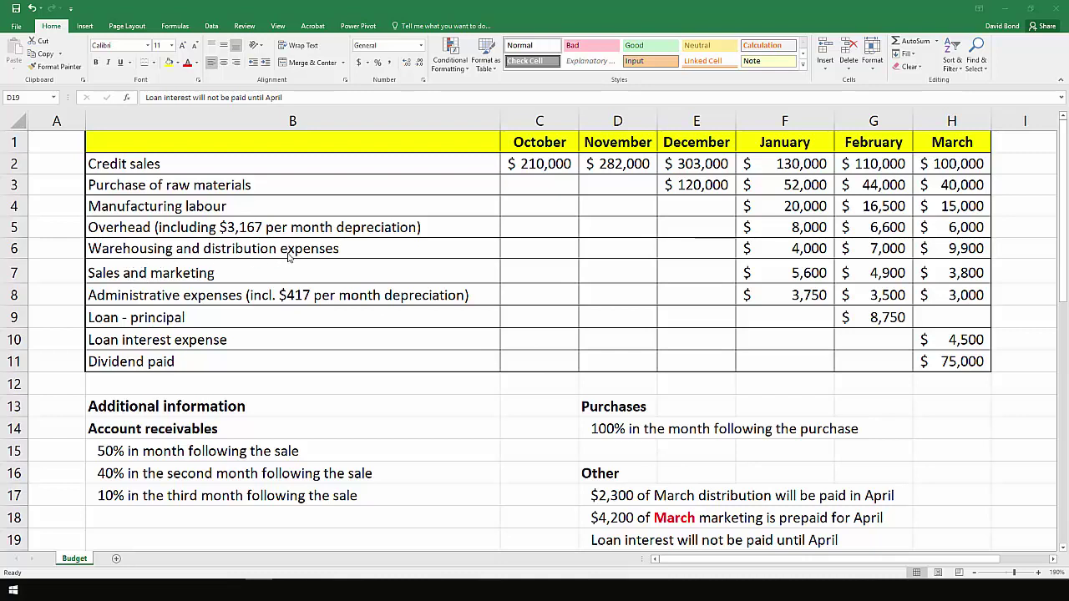
# Review the warehousing and sales and marketing rows, the prepaid March marketing note and the loan interest note
pyautogui.click(19, 249)
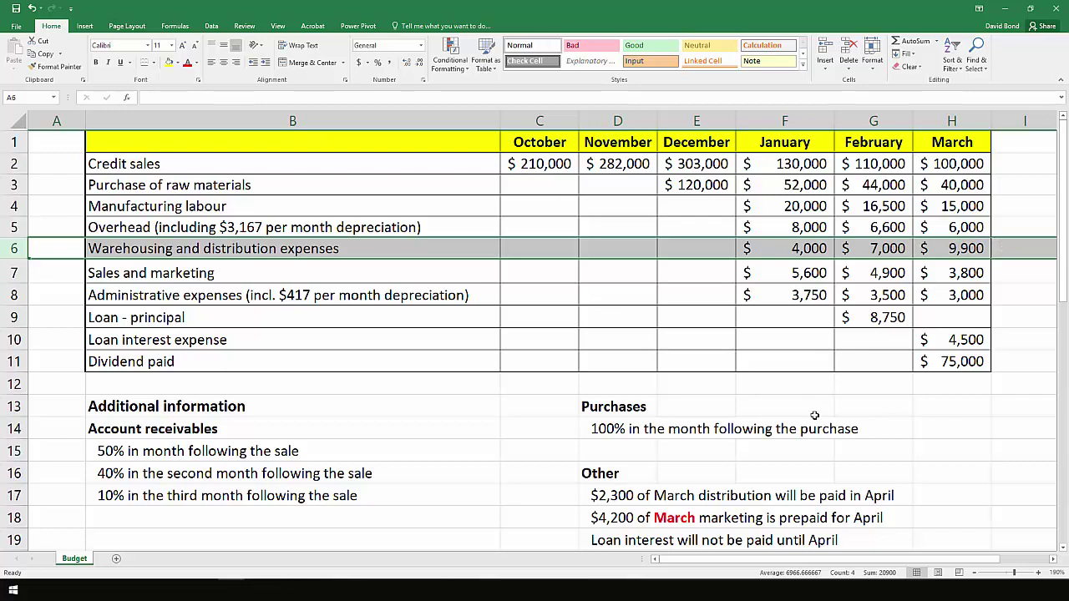
pyautogui.click(618, 518)
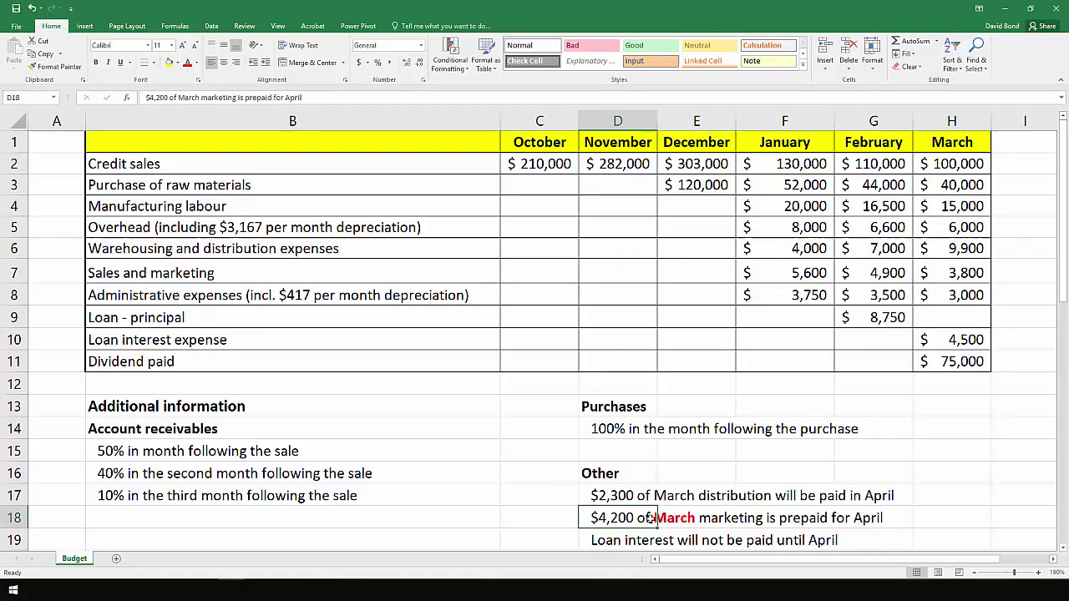
pyautogui.moveTo(643, 518); pyautogui.dragTo(952, 518)
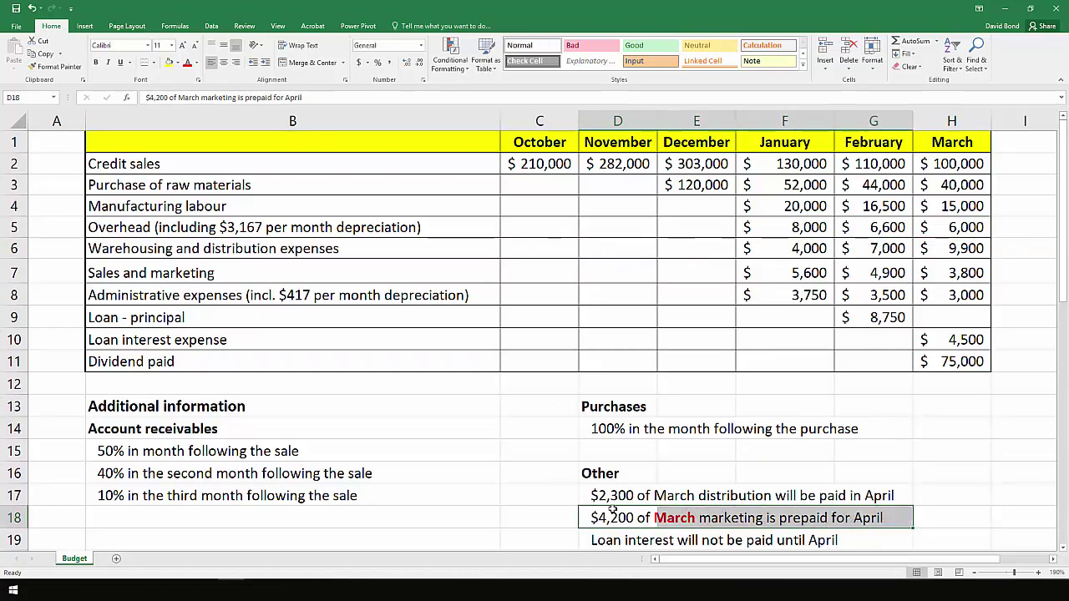
pyautogui.click(526, 512)
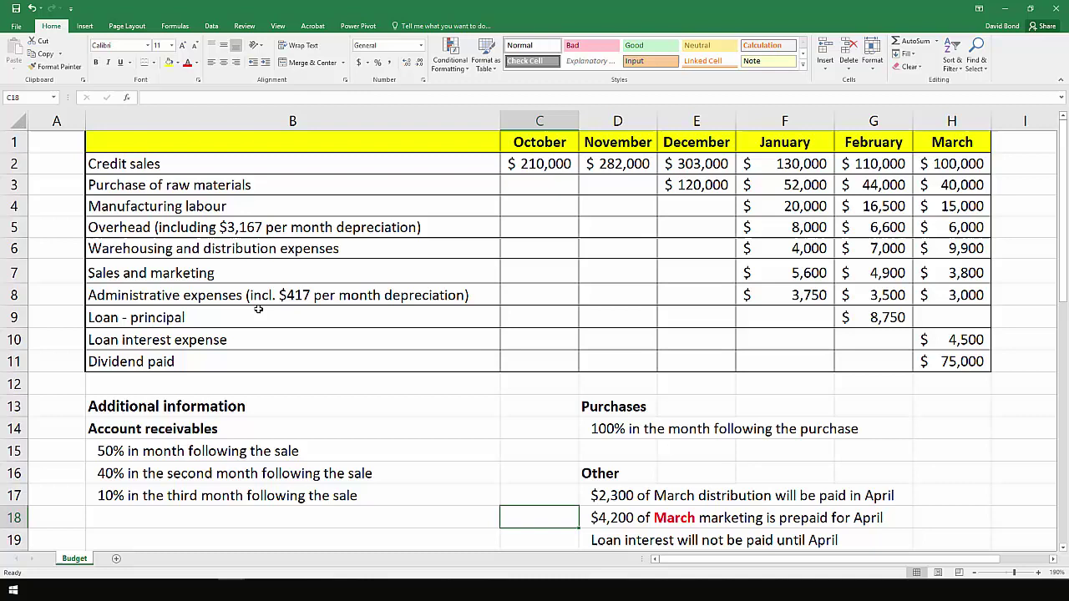
pyautogui.click(17, 273)
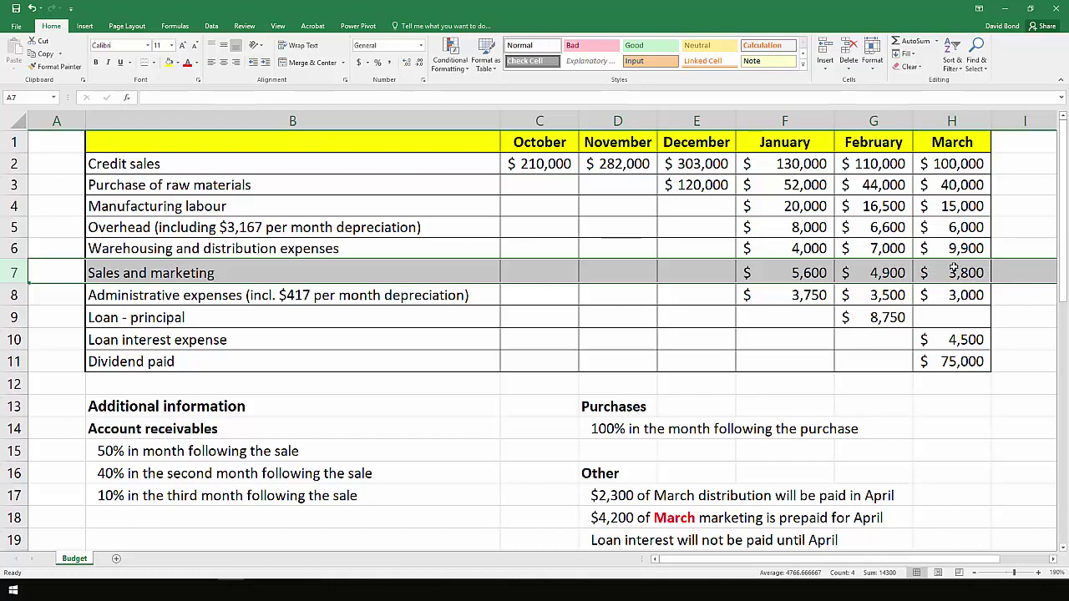
pyautogui.click(953, 269)
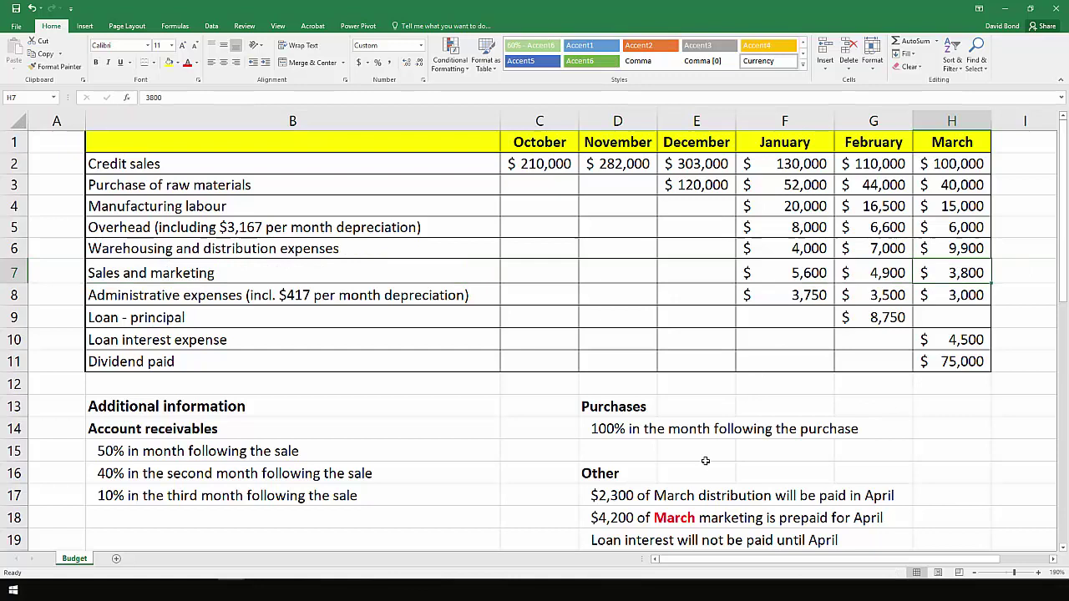
pyautogui.click(623, 541)
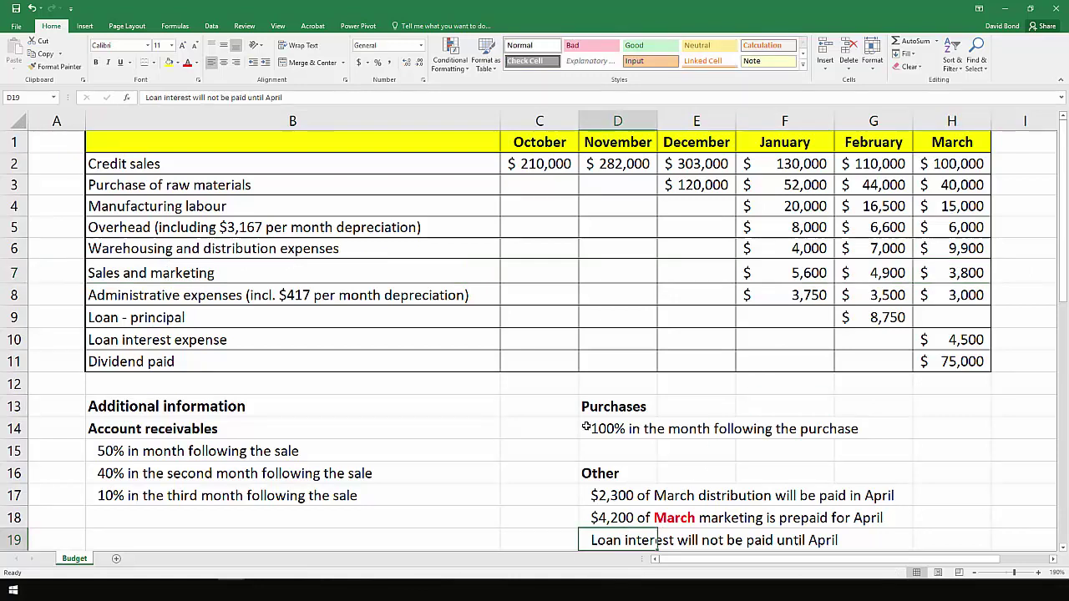
pyautogui.click(952, 339)
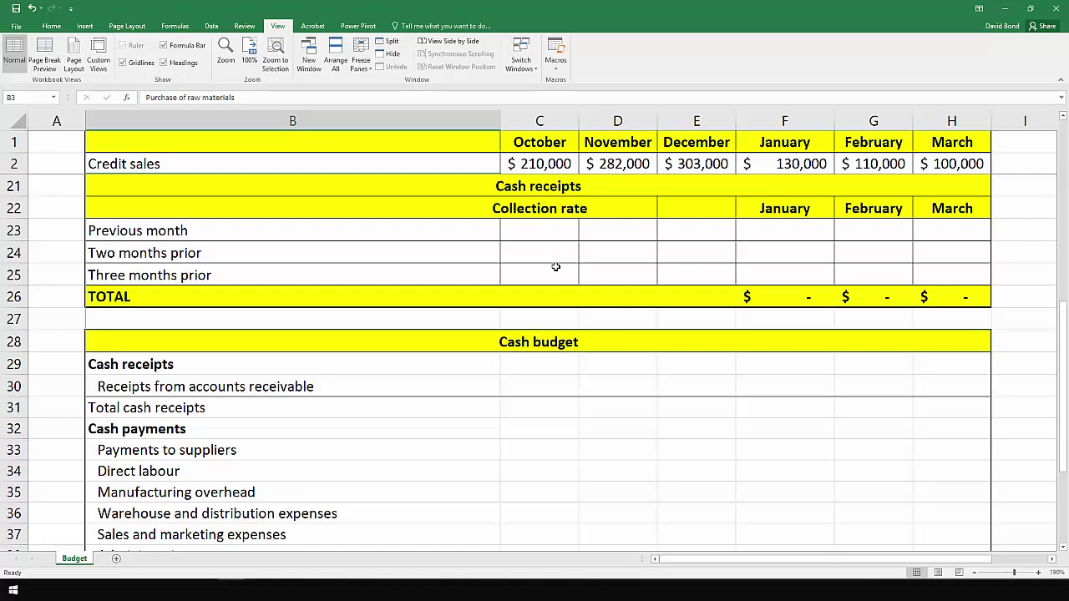
# Enter collection rates of 50%, 40% and 10% in C23, C24 and C25
pyautogui.click(536, 230)
pyautogui.write('50%')
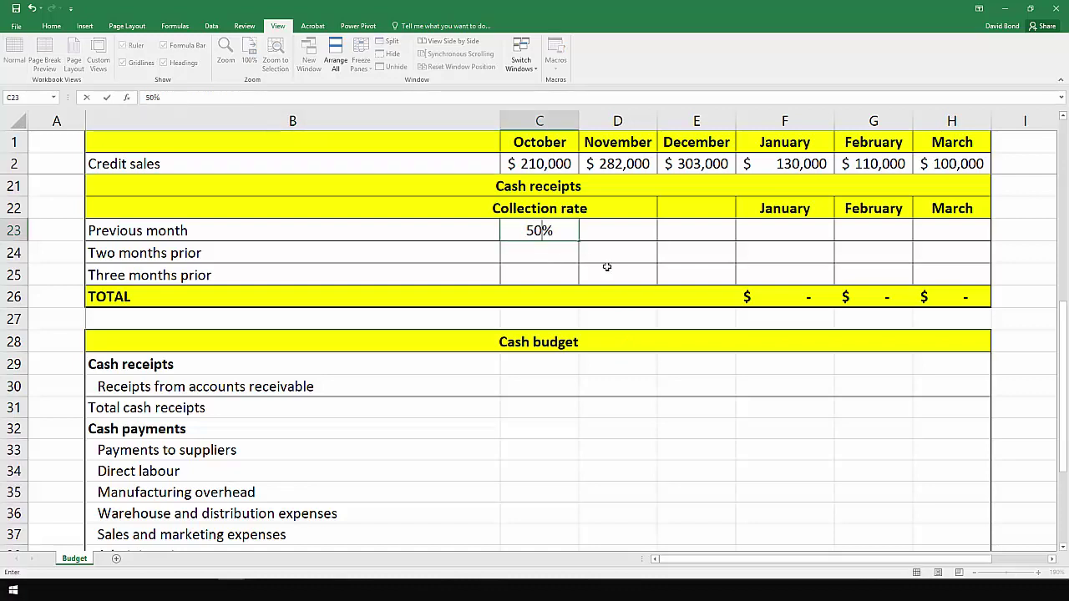
pyautogui.press('Down')
pyautogui.write('40%')
pyautogui.press('Return')
pyautogui.write('10%')
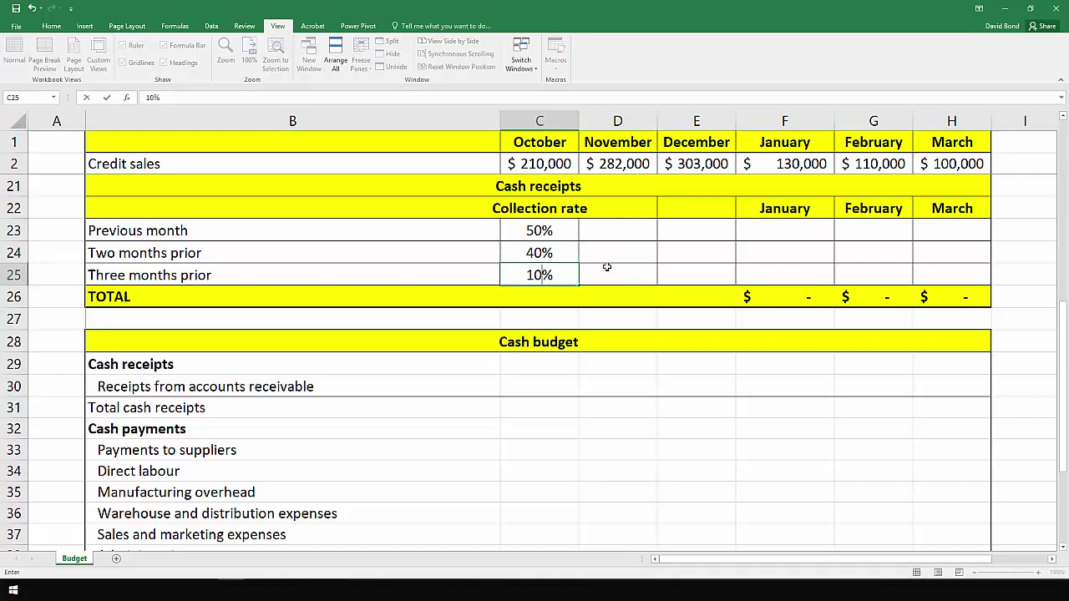
pyautogui.click(608, 267)
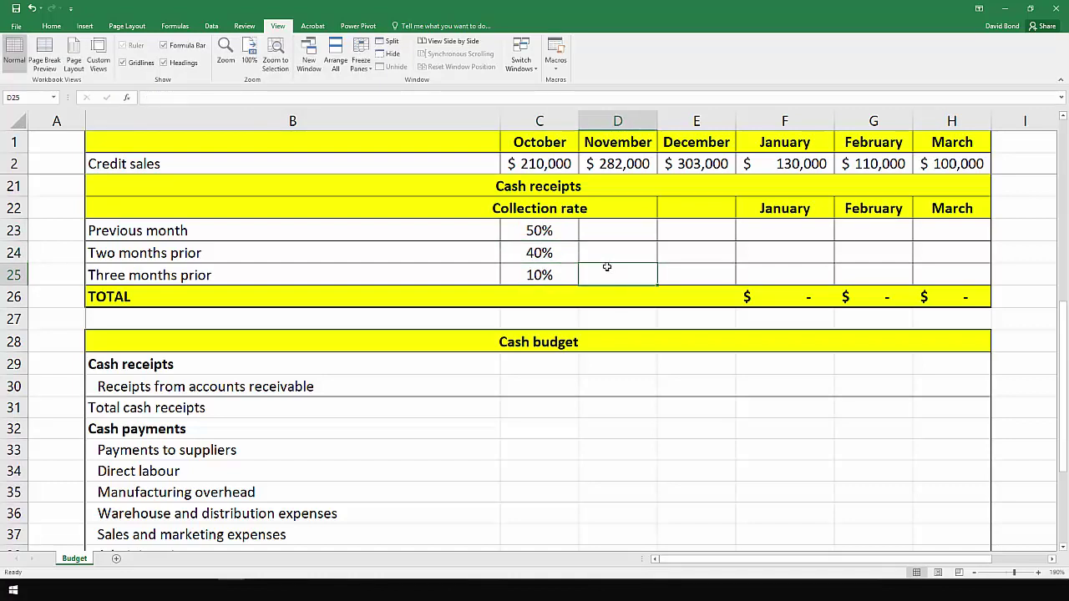
pyautogui.click(790, 227)
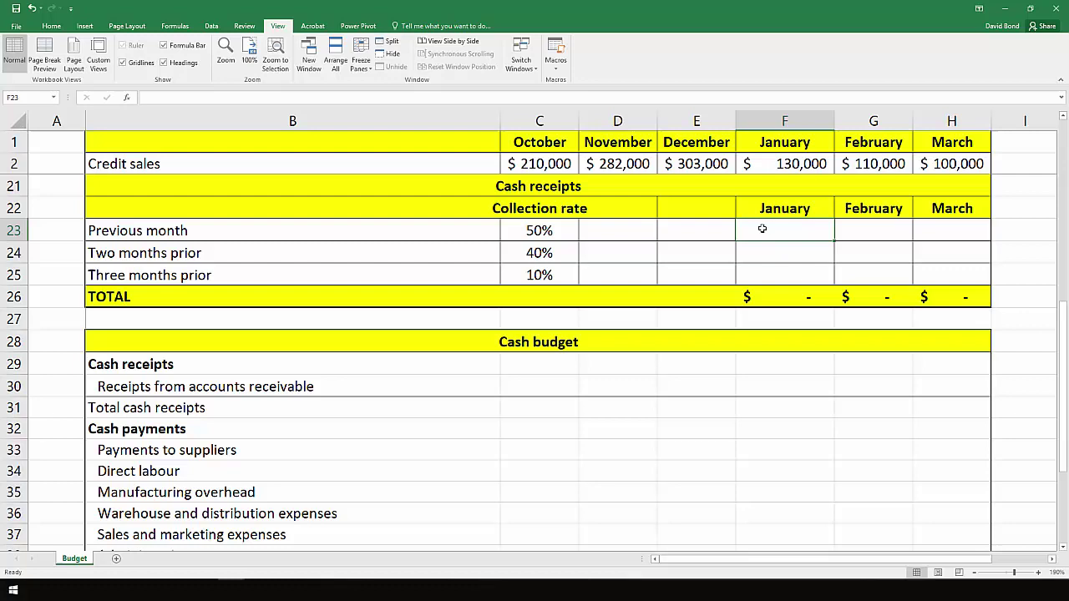
# Enter =$C$23*E2 in F23 and fill it across to H23
pyautogui.write('=')
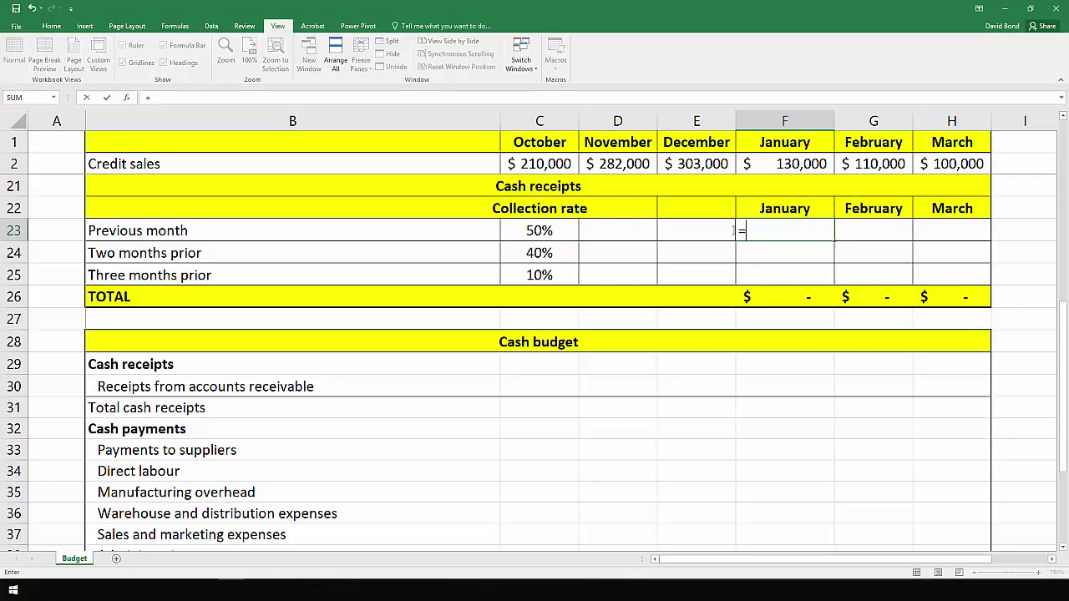
pyautogui.click(535, 231)
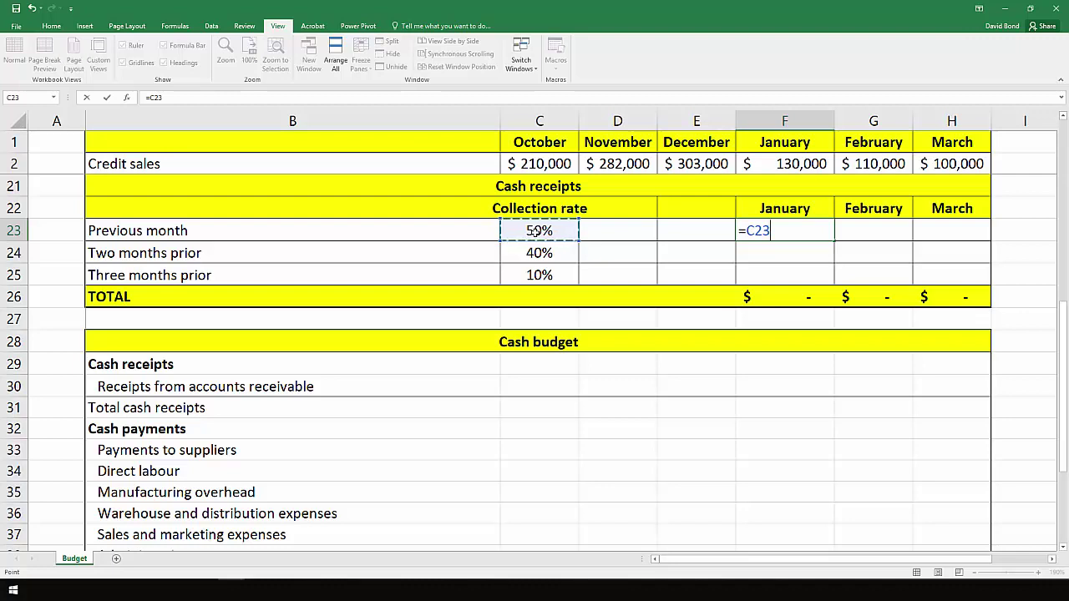
pyautogui.press('F4')
pyautogui.write('*')
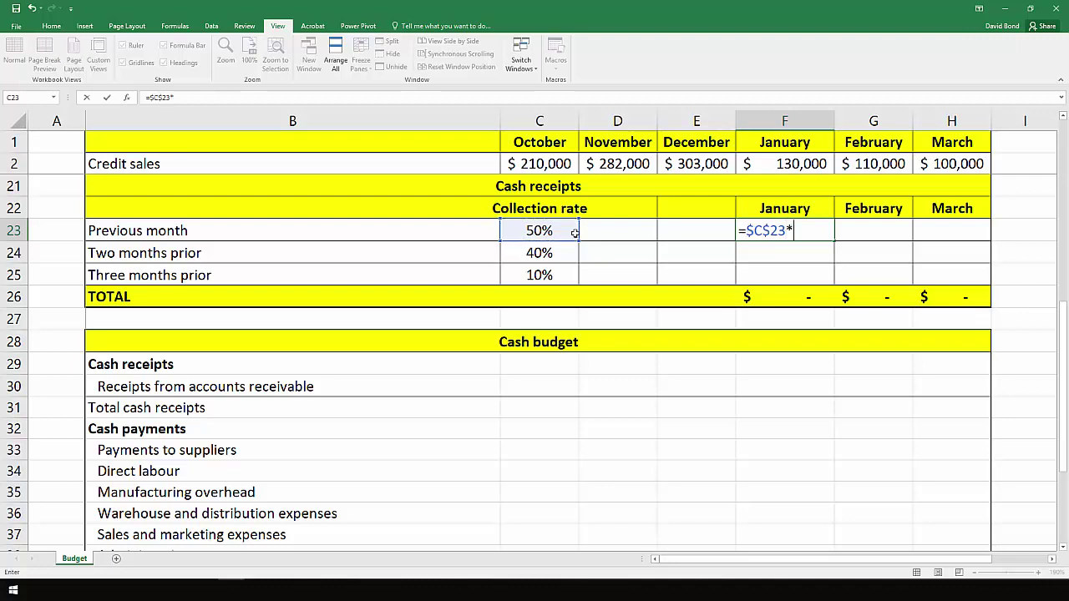
pyautogui.click(692, 167)
pyautogui.press('Return')
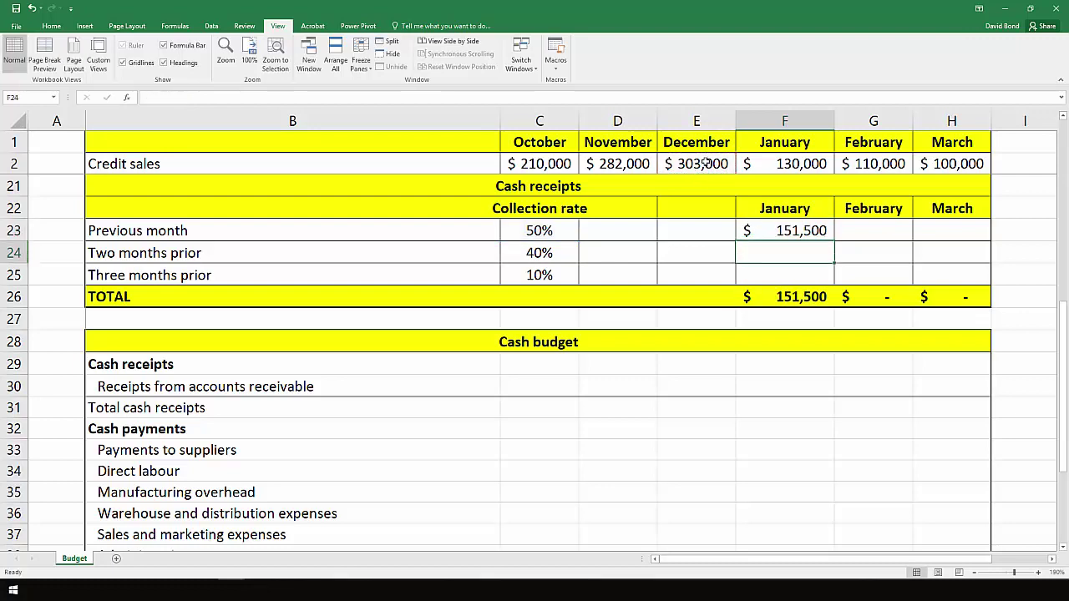
pyautogui.click(775, 223)
pyautogui.moveTo(841, 244); pyautogui.dragTo(979, 245)
# Check the February and March previous-month collection formulas and their references
pyautogui.click(892, 233)
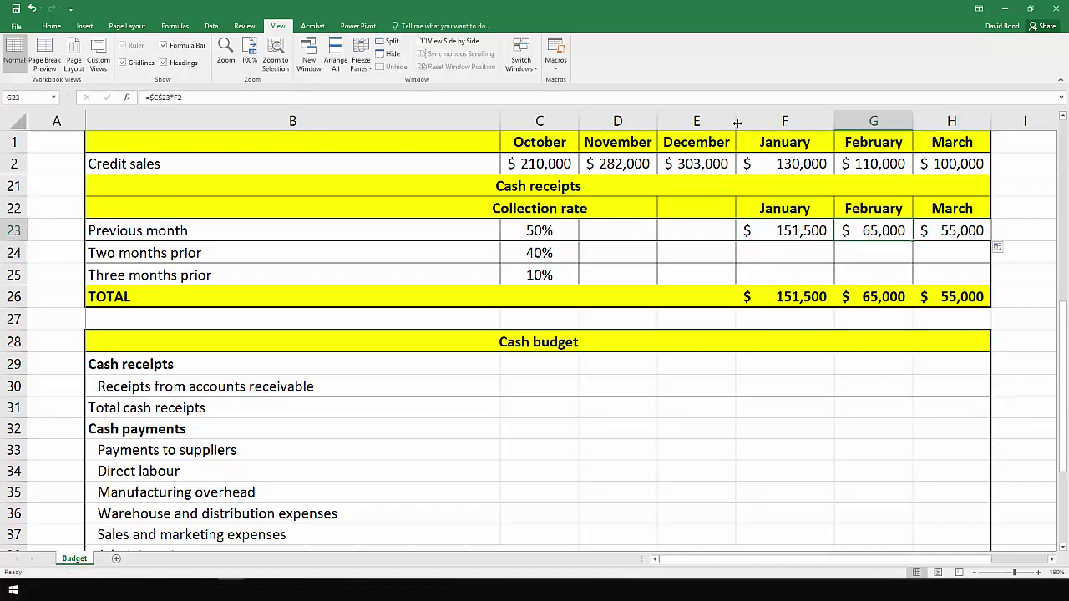
pyautogui.doubleClick(887, 232)
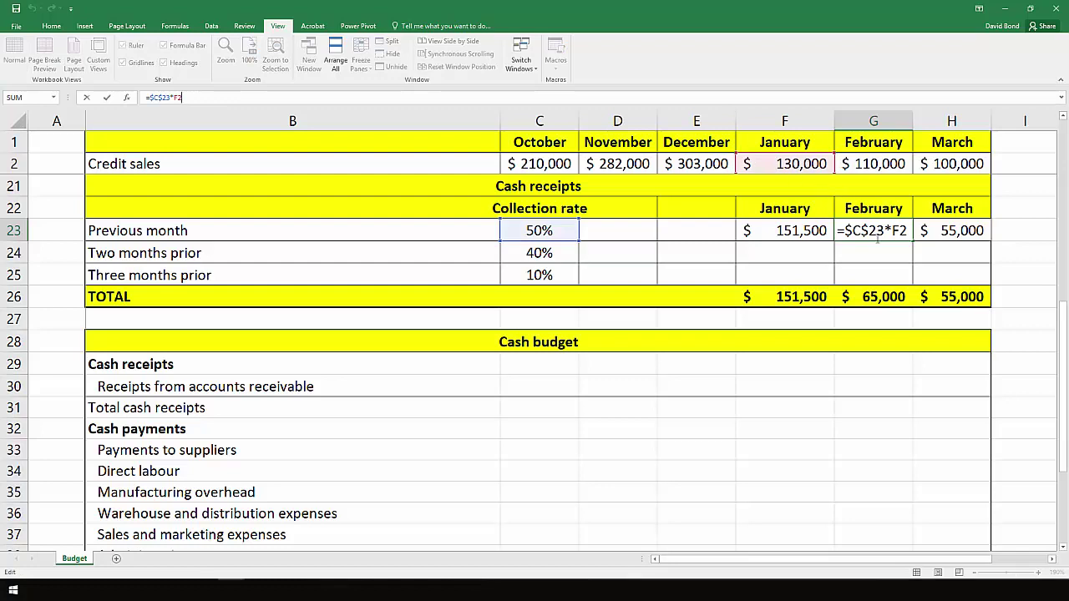
pyautogui.press('Return')
pyautogui.press('Up')
pyautogui.press('Right')
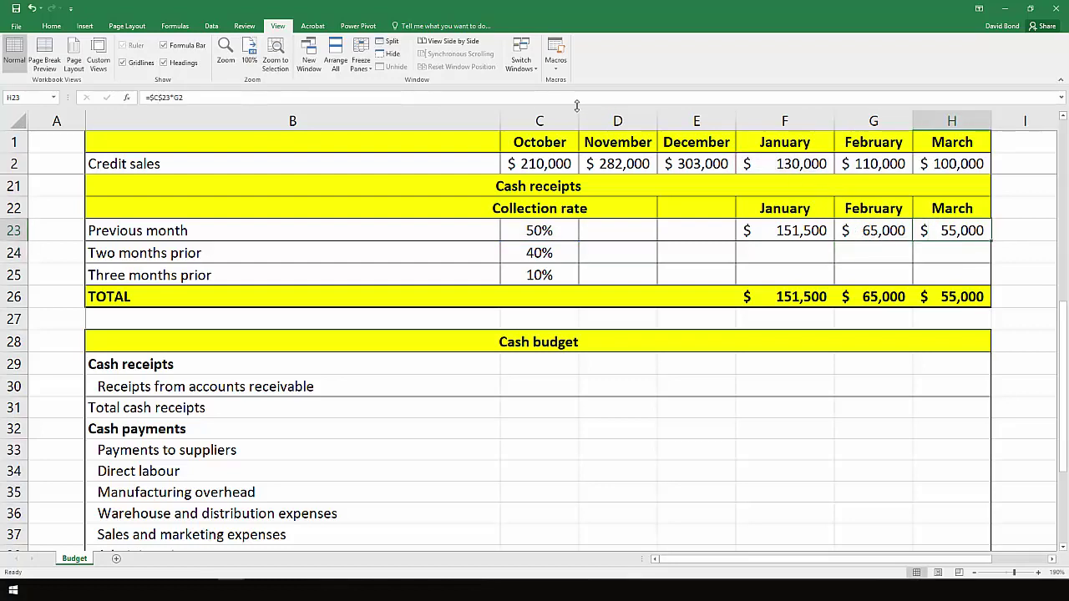
pyautogui.press('F2')
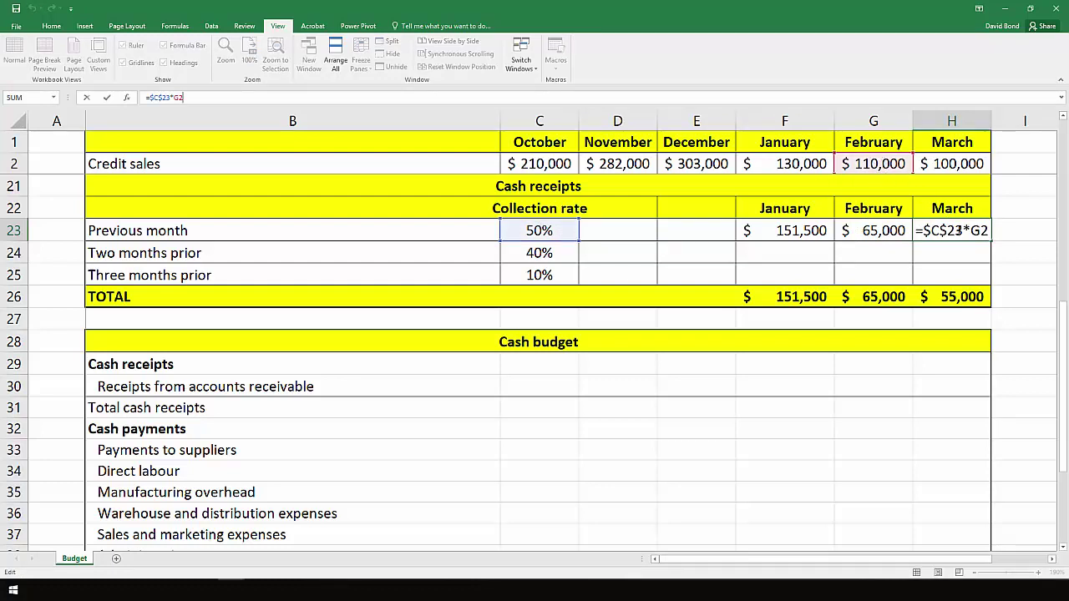
pyautogui.press('Return')
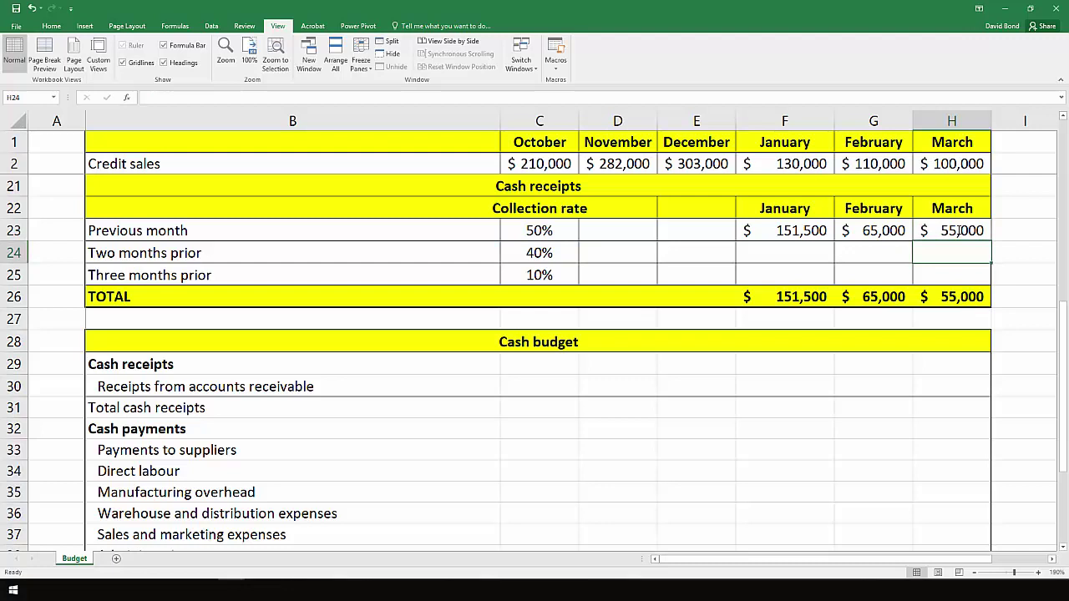
pyautogui.click(782, 250)
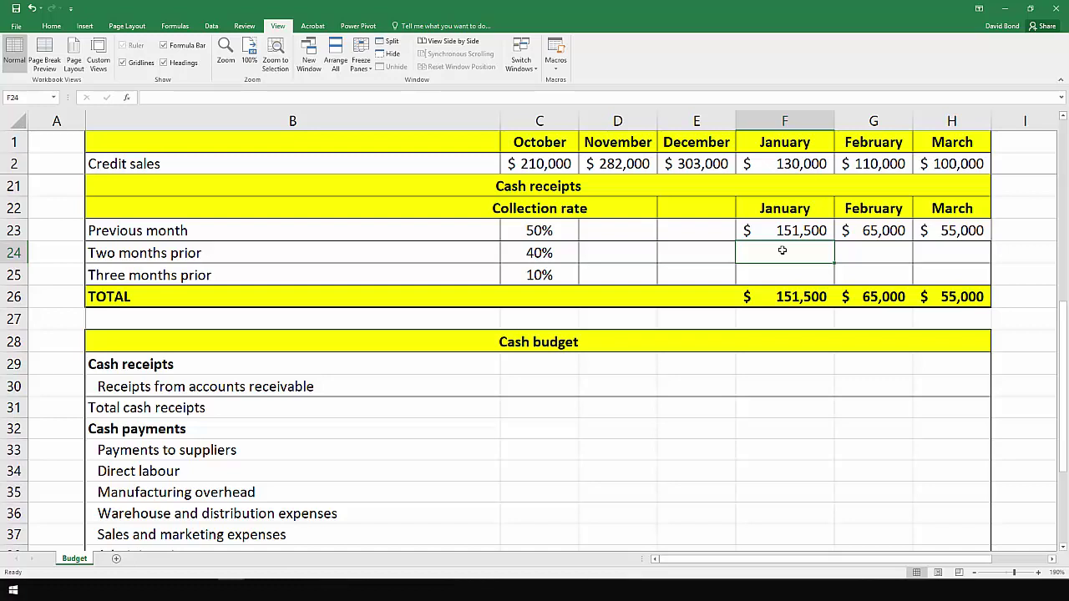
# Enter the 40% two-months-prior formula in F24 using absolute $C$24 and fill it to H24
pyautogui.write('=')
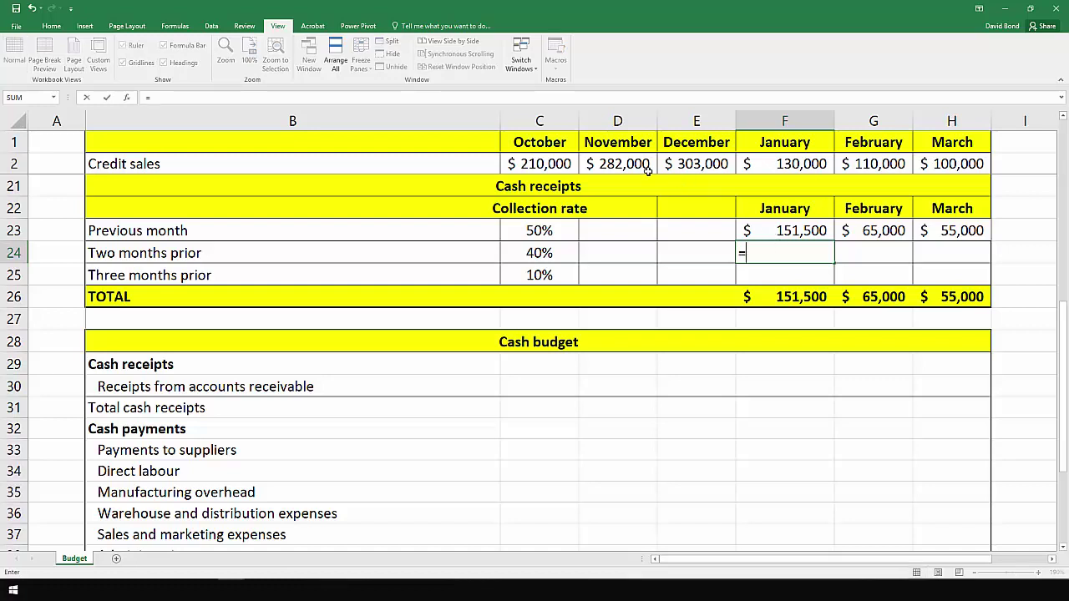
pyautogui.click(558, 244)
pyautogui.press('F4')
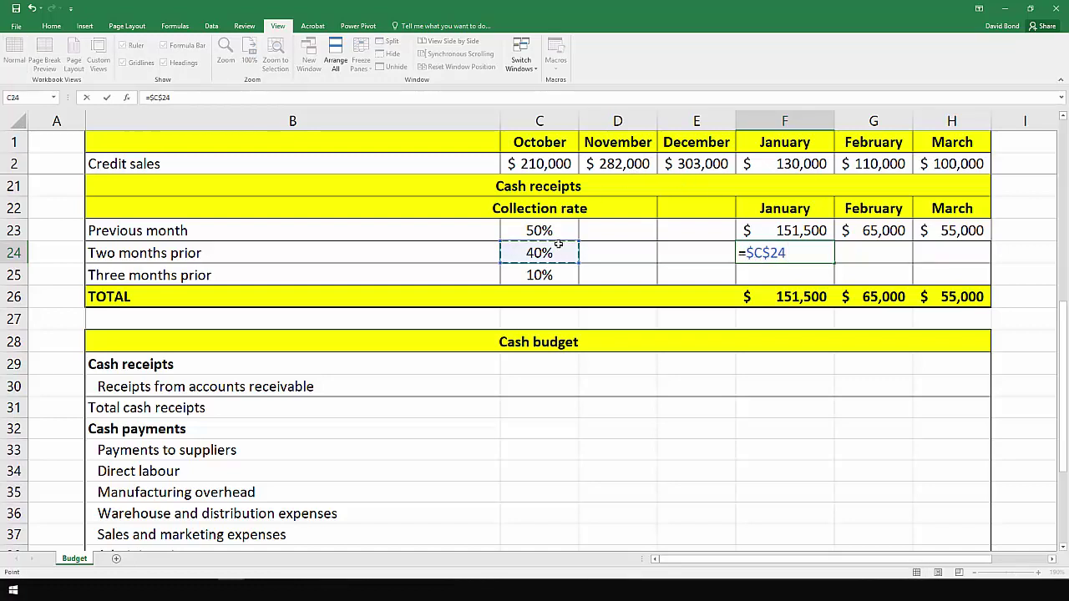
pyautogui.write('*')
pyautogui.click(631, 164)
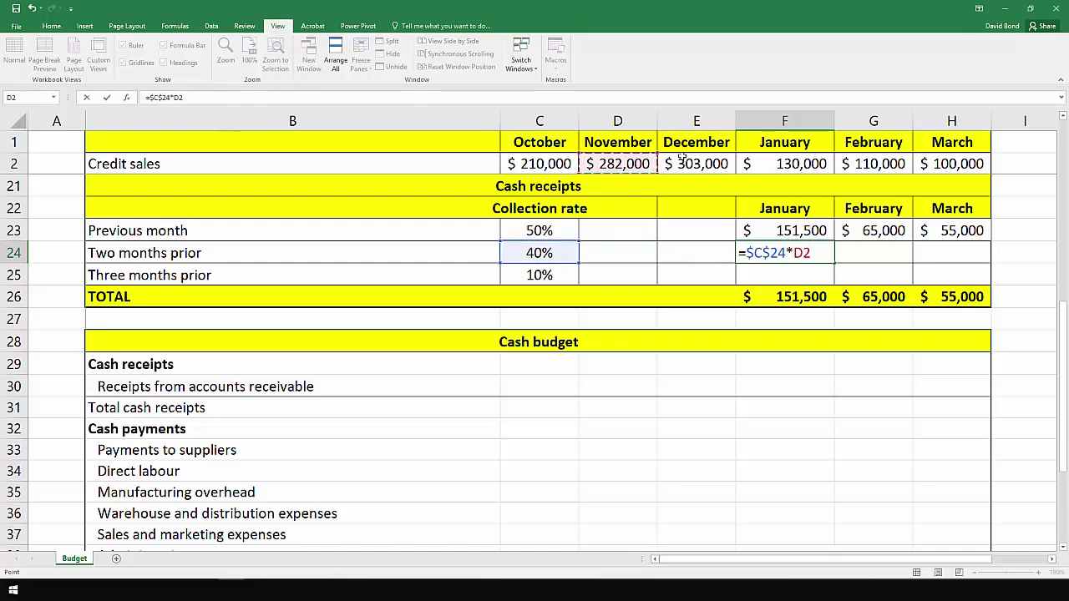
pyautogui.press('Return')
pyautogui.click(818, 253)
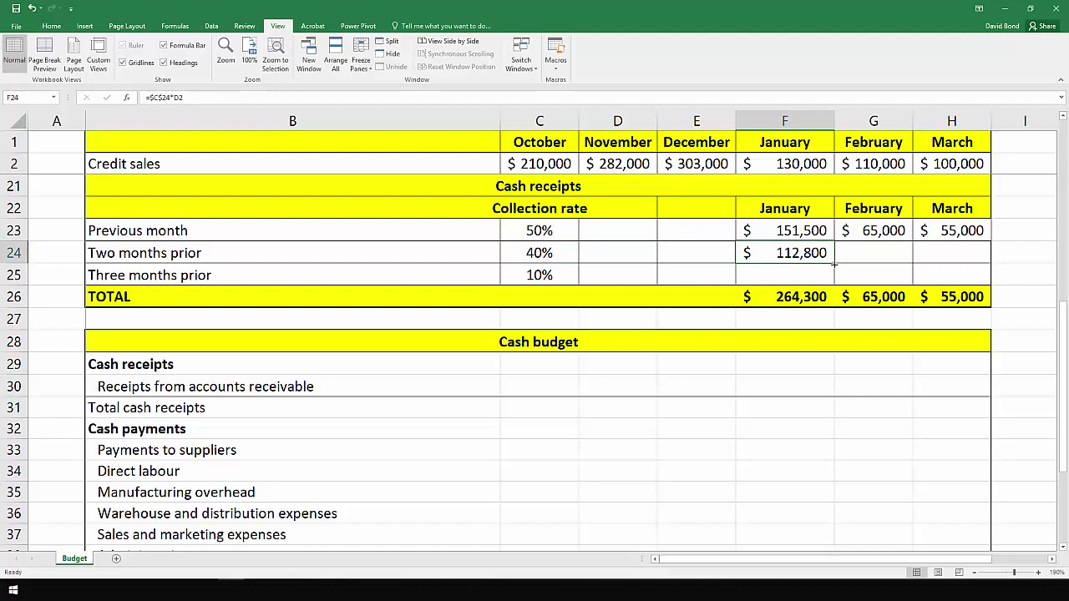
pyautogui.moveTo(834, 264); pyautogui.dragTo(987, 264)
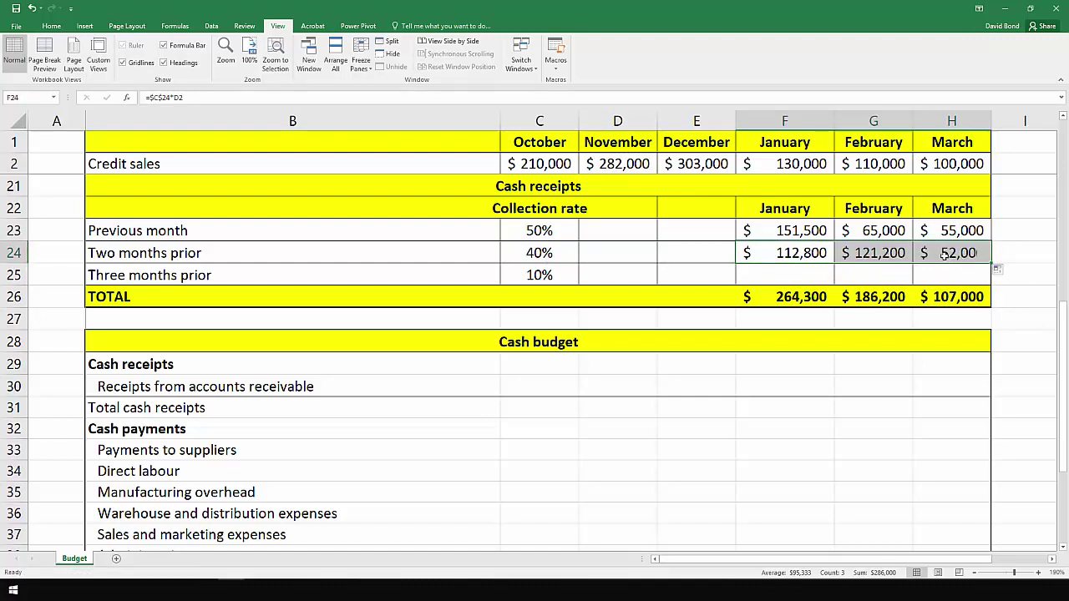
# Check that G24 and H24 read =$C$24*E2 and =$C$24*F2
pyautogui.click(860, 253)
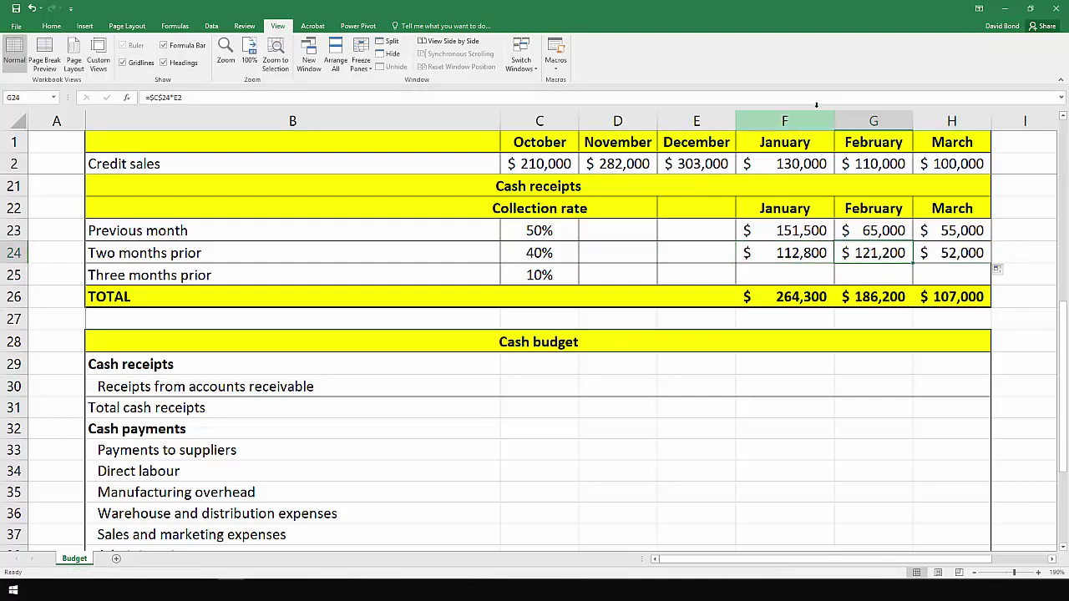
pyautogui.press('F2')
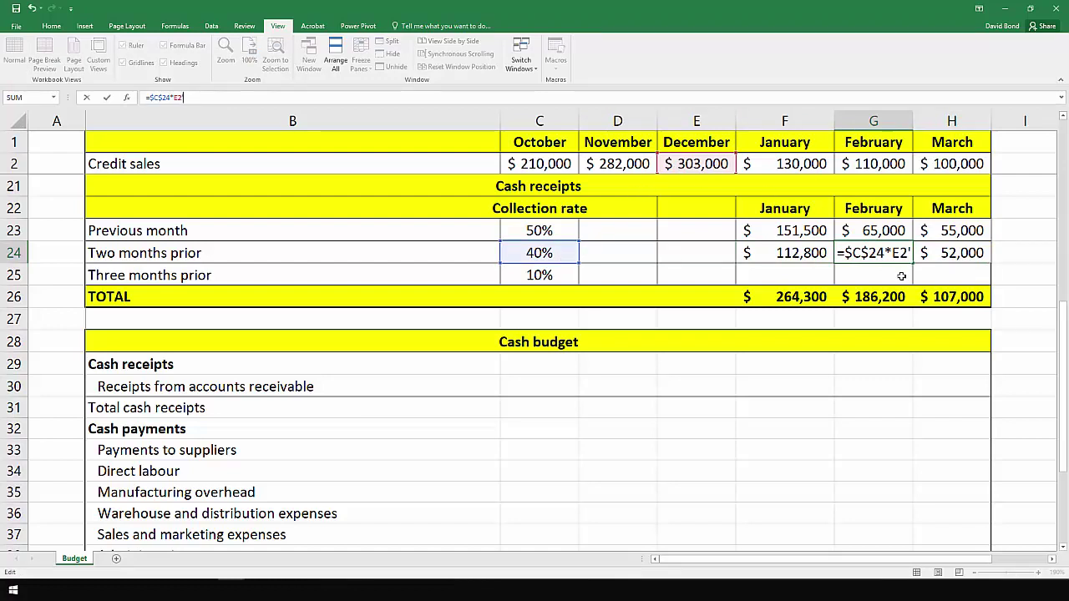
pyautogui.click(935, 253)
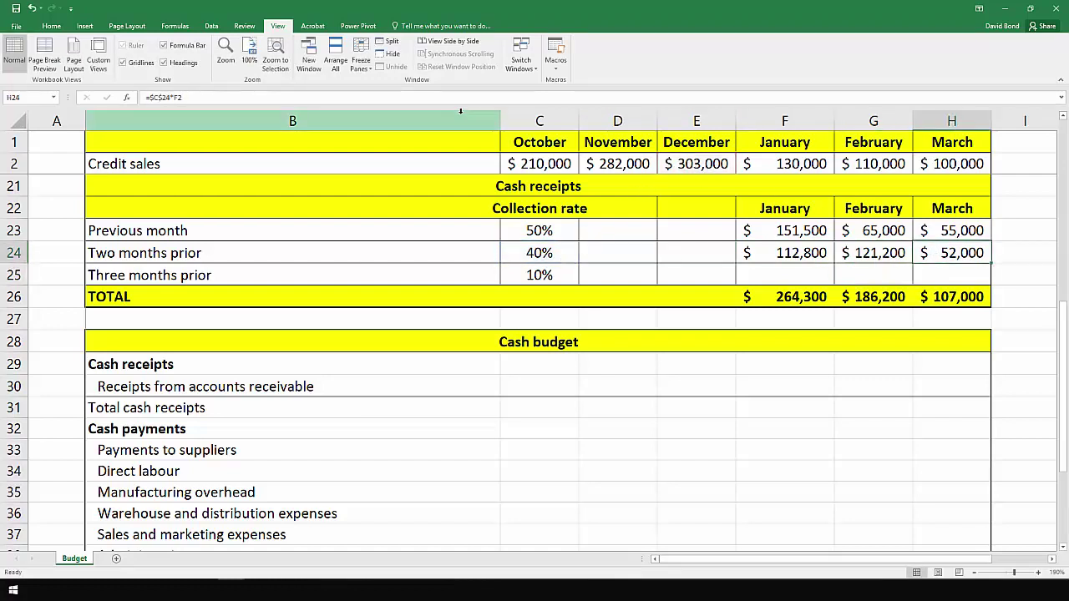
pyautogui.press('F2')
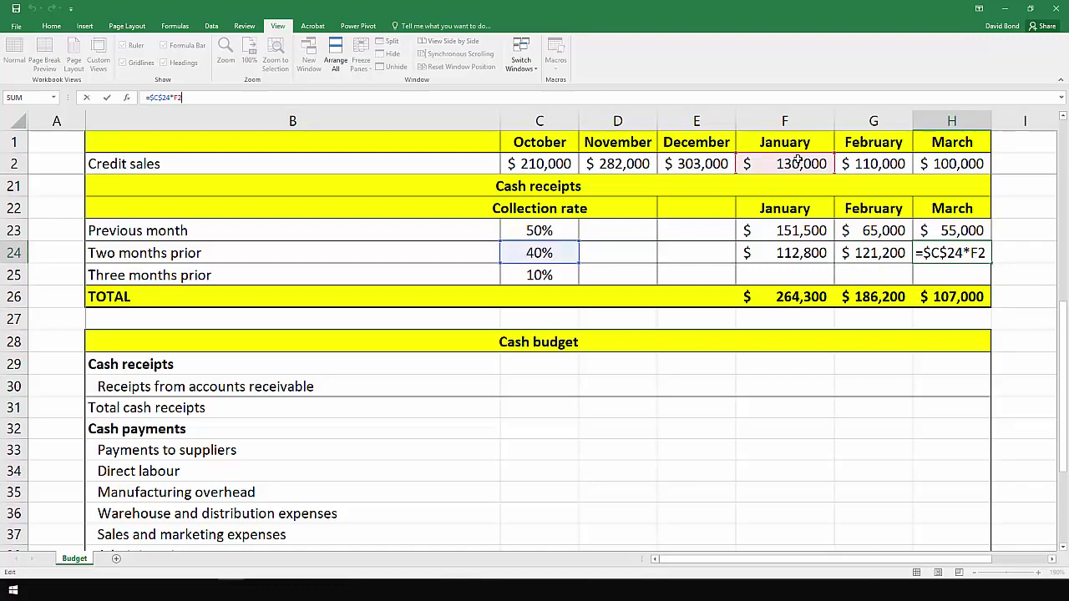
pyautogui.press('Return')
# Enter =$C$25*C2 in F25 and fill to H25, giving 21,000, 28,200 and 30,300
pyautogui.click(756, 274)
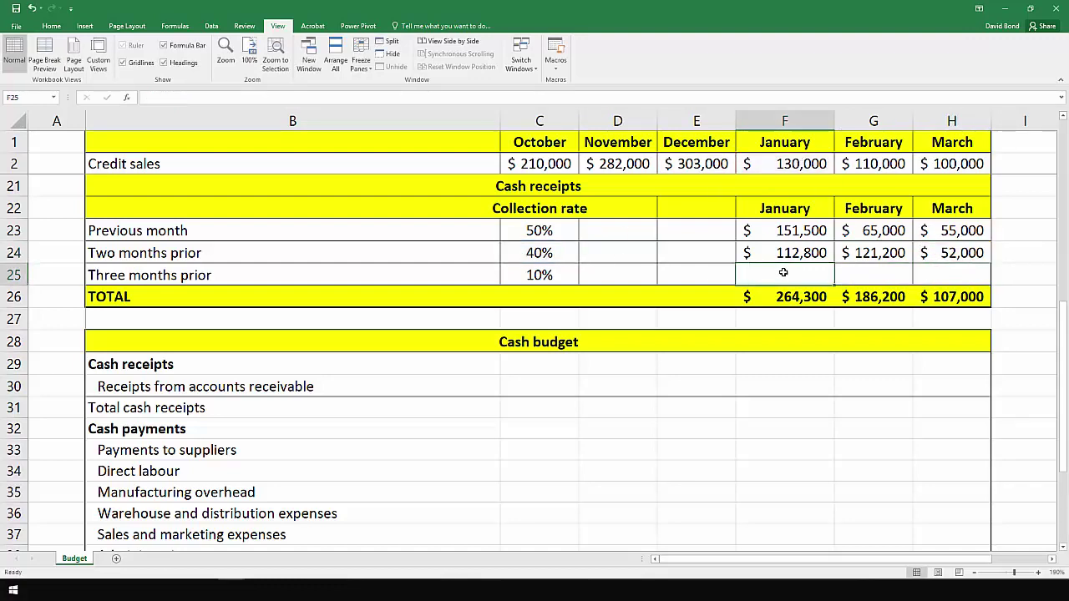
pyautogui.write('=')
pyautogui.click(571, 272)
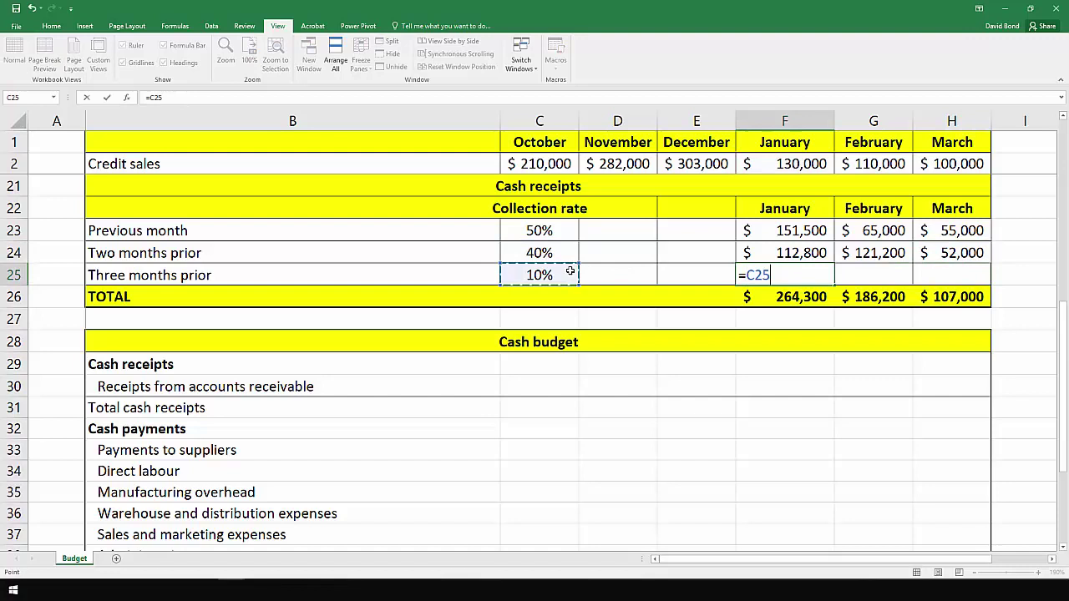
pyautogui.press('F4')
pyautogui.write('*')
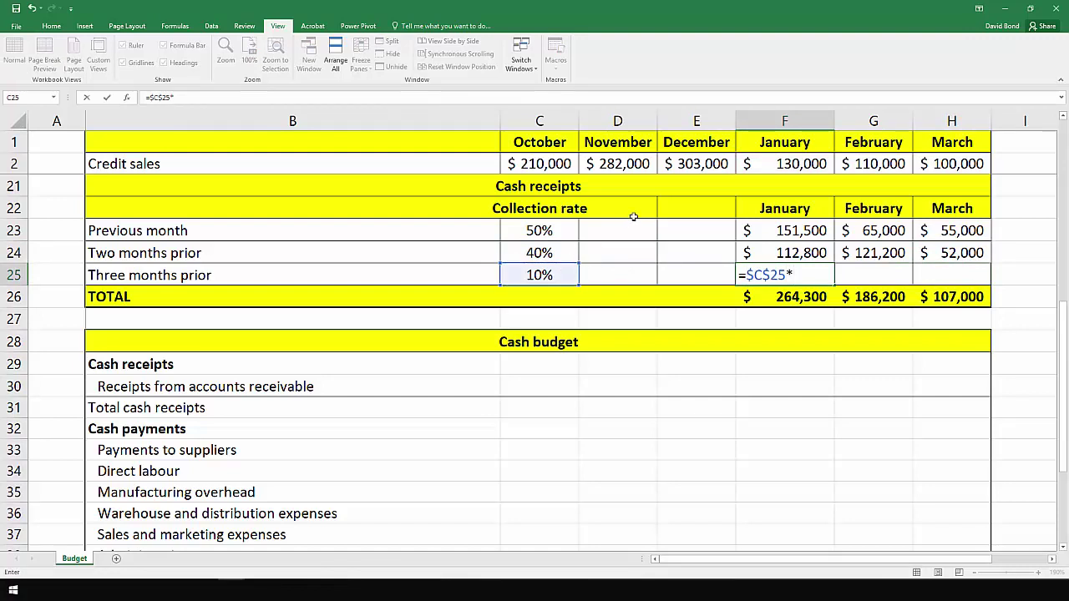
pyautogui.click(544, 163)
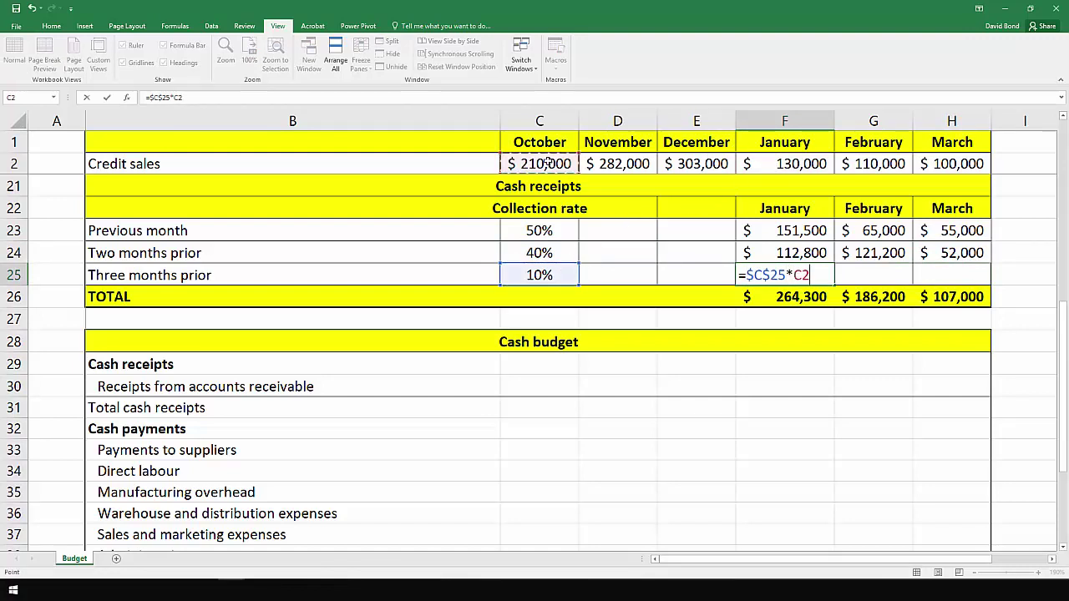
pyautogui.hotkey('ctrl', 'Return')
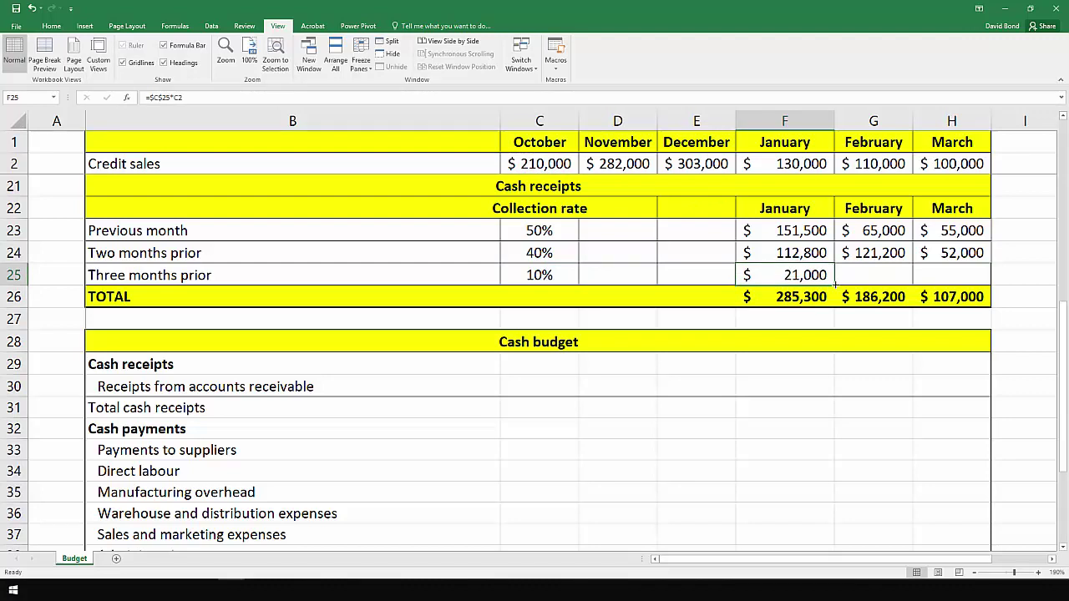
pyautogui.moveTo(833, 285); pyautogui.dragTo(959, 284)
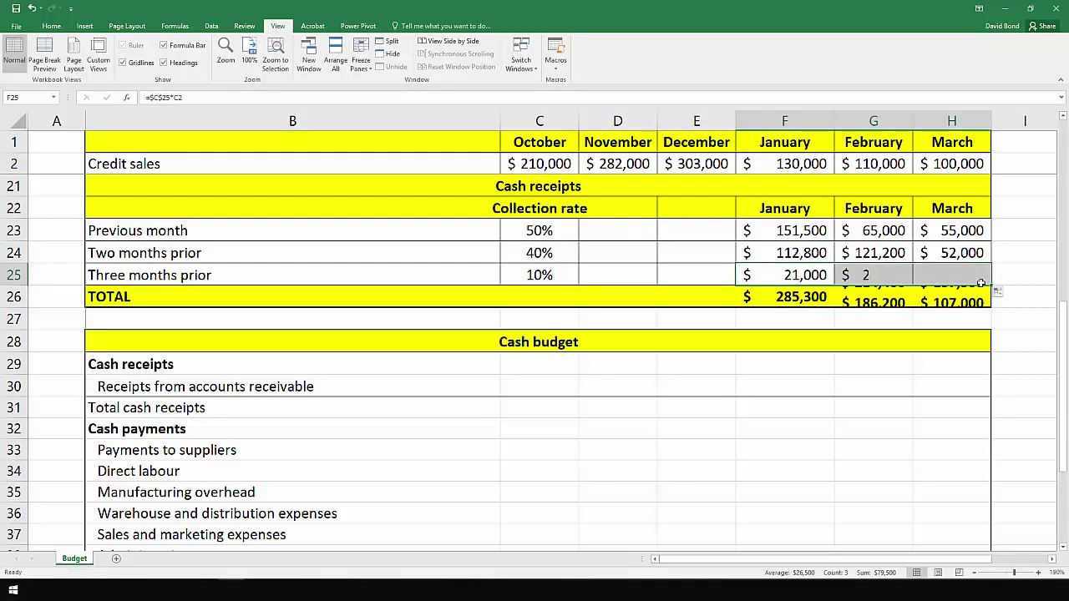
pyautogui.click(1017, 317)
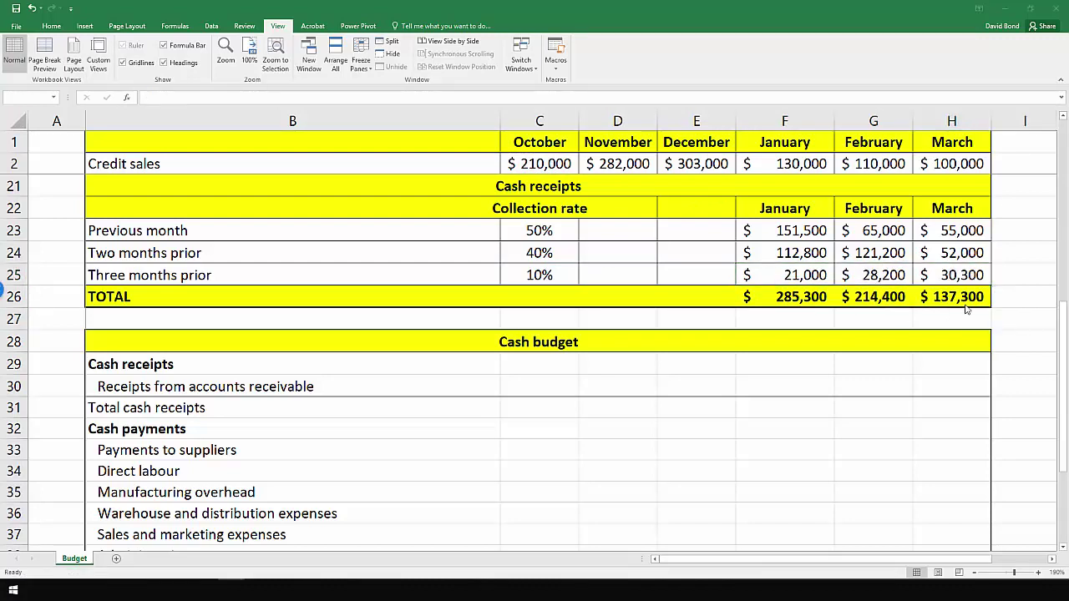
# Link receipts from accounts receivable with =F26 in F30, filled across to H30
pyautogui.click(770, 388)
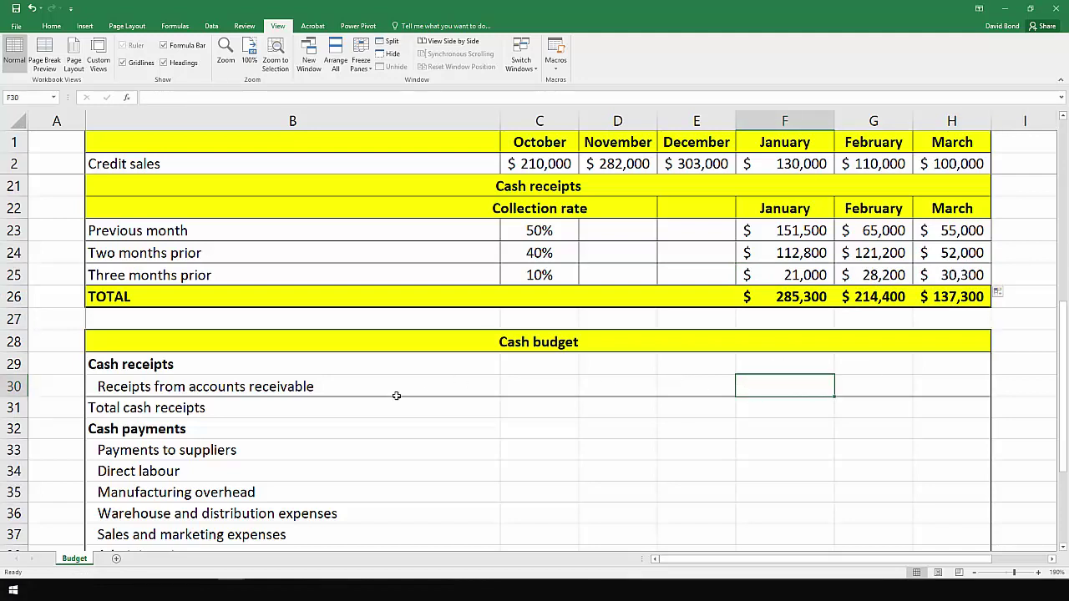
pyautogui.write('=')
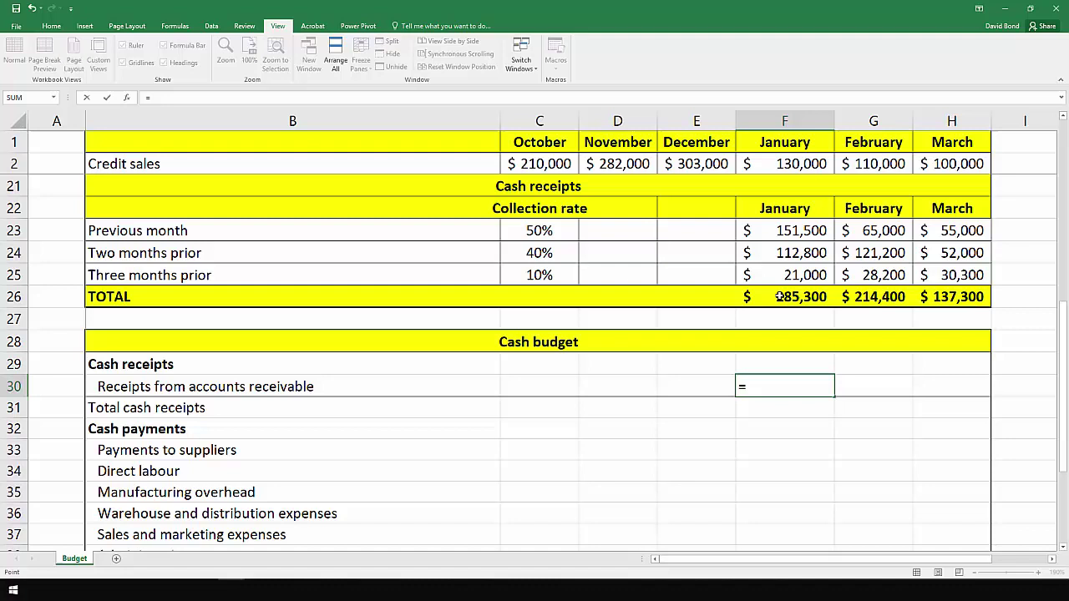
pyautogui.click(778, 296)
pyautogui.press('Return')
pyautogui.click(789, 390)
pyautogui.moveTo(834, 396); pyautogui.dragTo(963, 389)
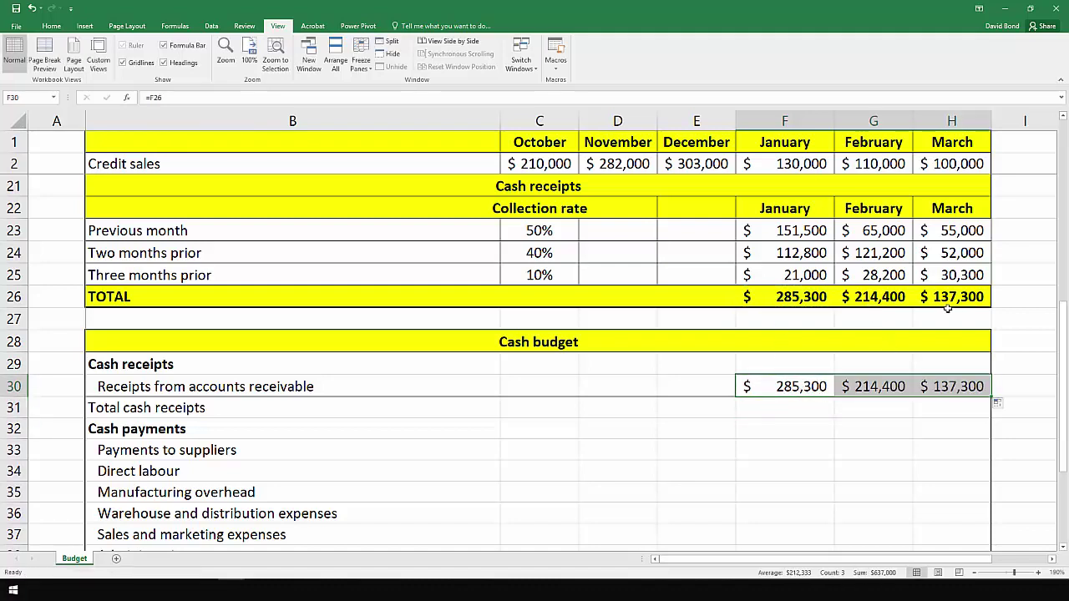
# Set total cash receipts to =F30 in F31 and fill across to H31
pyautogui.click(793, 408)
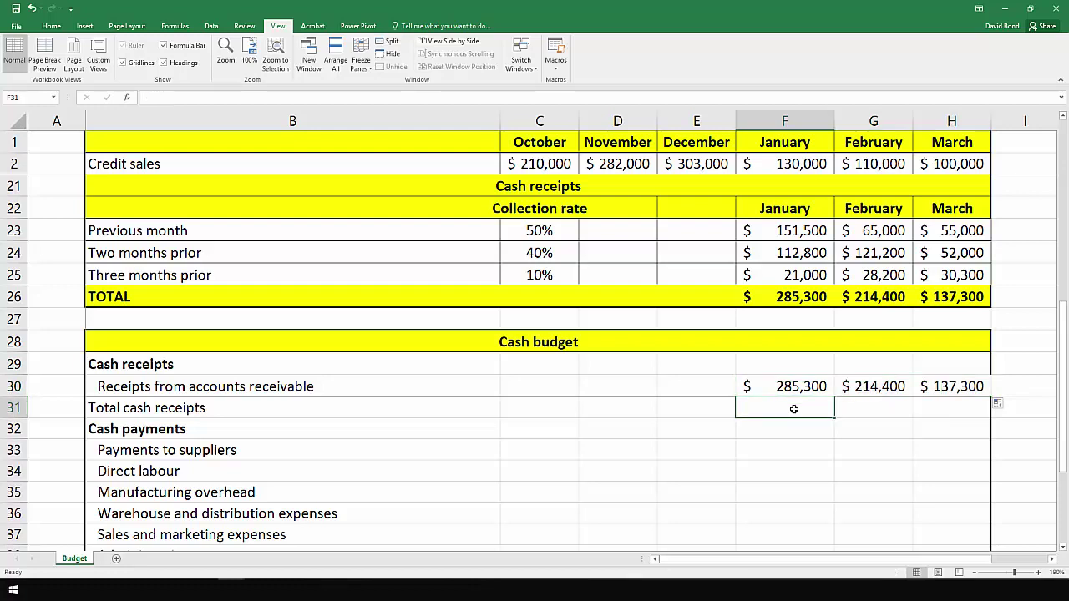
pyautogui.write('=')
pyautogui.click(792, 387)
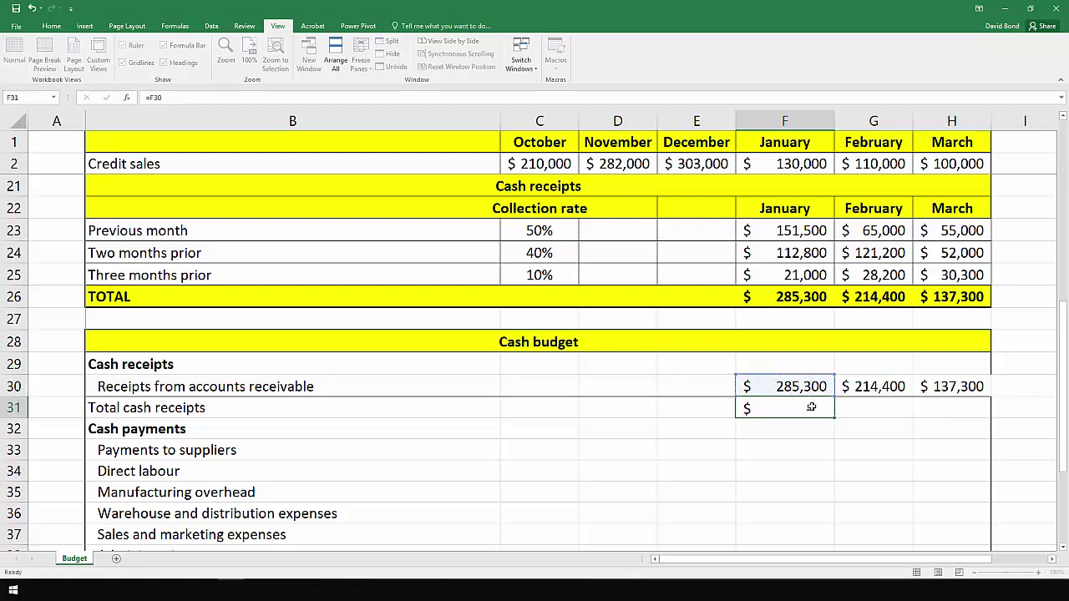
pyautogui.press('Return')
pyautogui.click(827, 409)
pyautogui.moveTo(835, 415); pyautogui.dragTo(863, 408)
pyautogui.moveTo(863, 409); pyautogui.dragTo(952, 409)
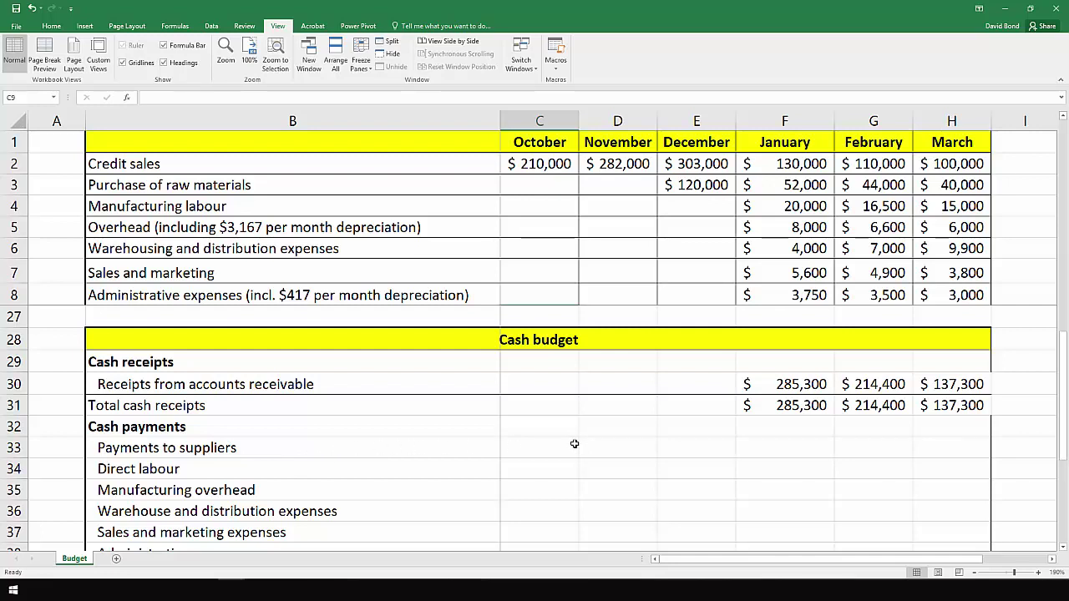
# Enter =E3 in F33 and fill to H33 for supplier payments of 120,000, 52,000 and 44,000
pyautogui.click(709, 448)
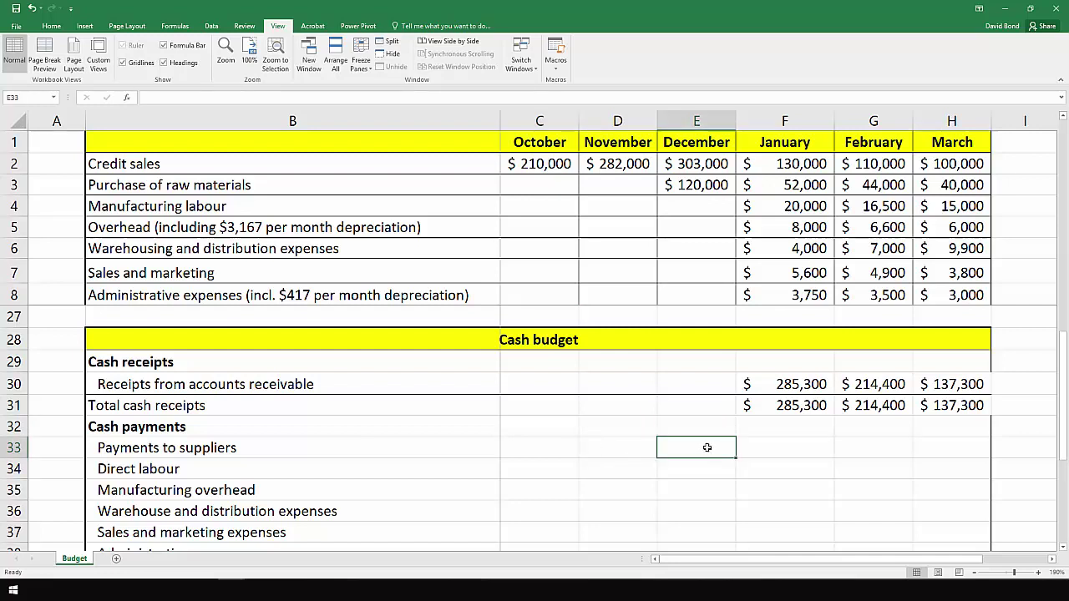
pyautogui.press('Right')
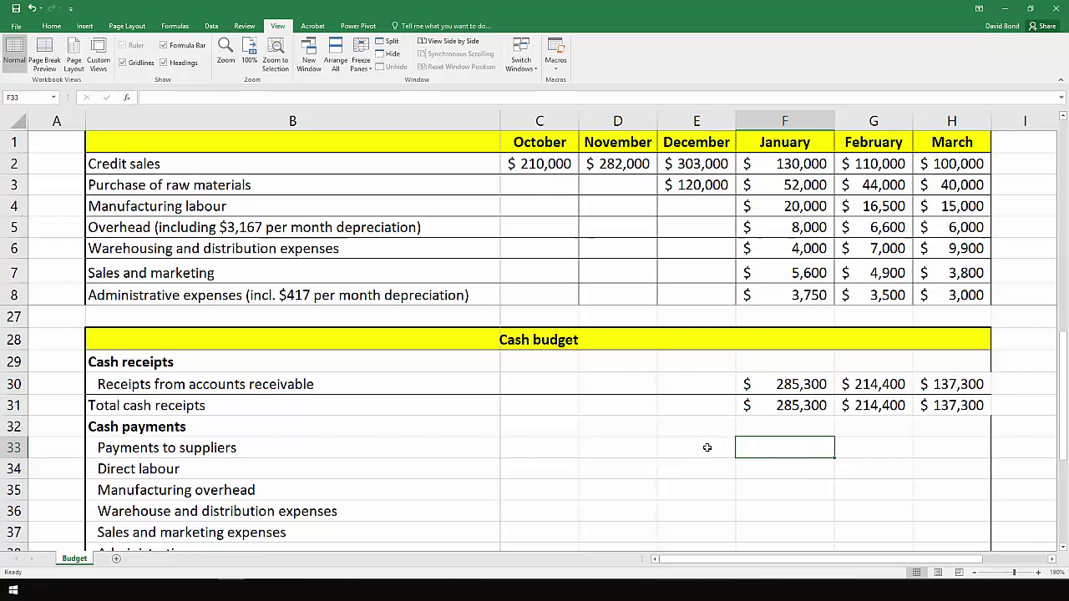
pyautogui.doubleClick(740, 438)
pyautogui.write('=')
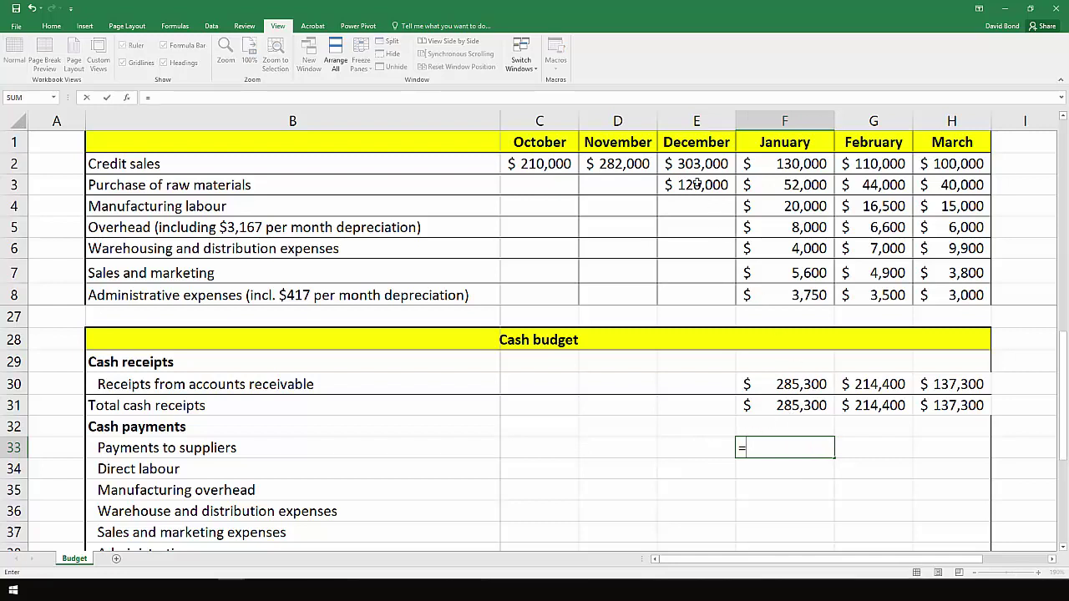
pyautogui.click(696, 184)
pyautogui.press('Return')
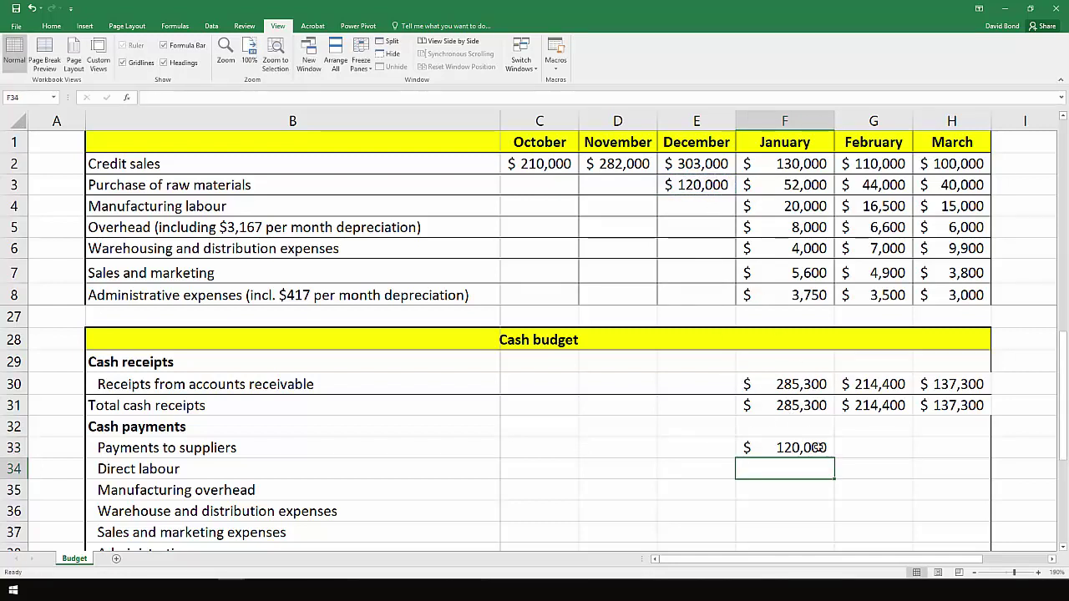
pyautogui.click(820, 449)
pyautogui.moveTo(833, 456); pyautogui.dragTo(977, 454)
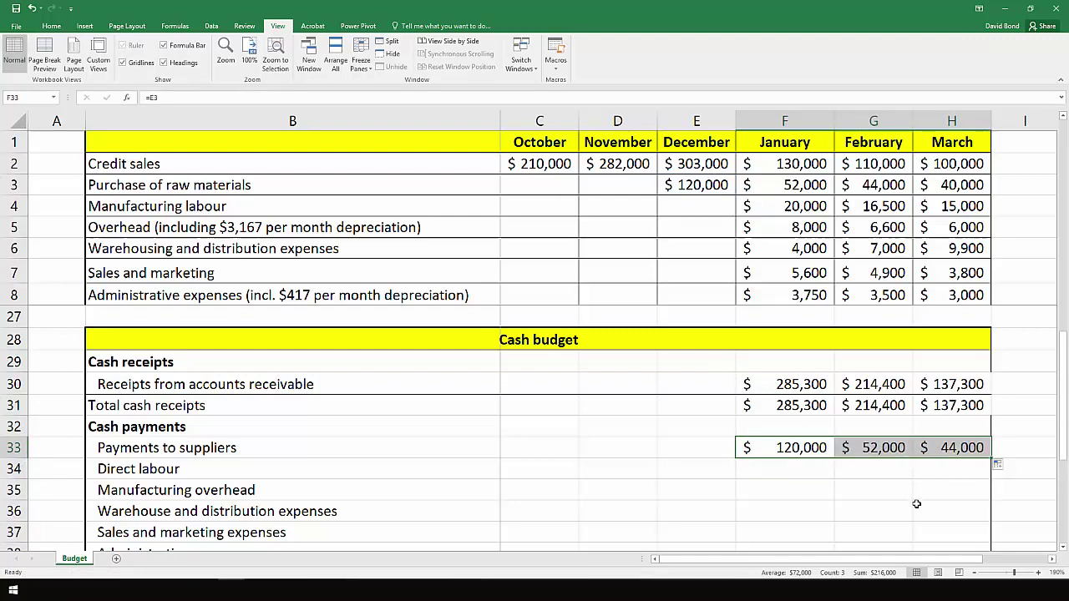
pyautogui.click(999, 446)
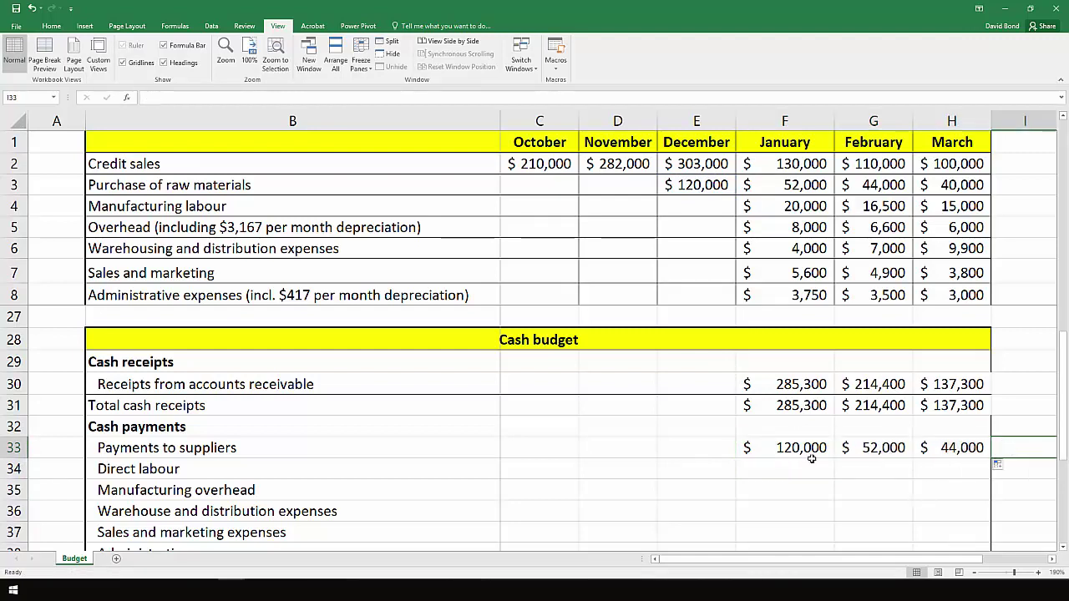
# Enter =F4 in F34 and fill to H34 for direct labour of 20,000, 16,500 and 15,000
pyautogui.click(767, 465)
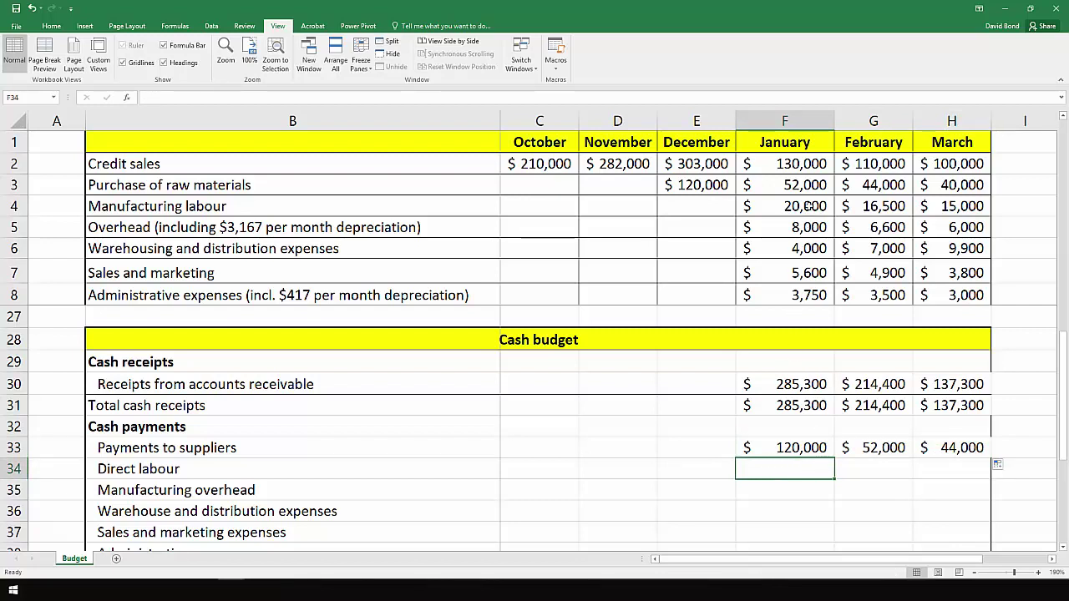
pyautogui.write('=')
pyautogui.click(806, 205)
pyautogui.press('Return')
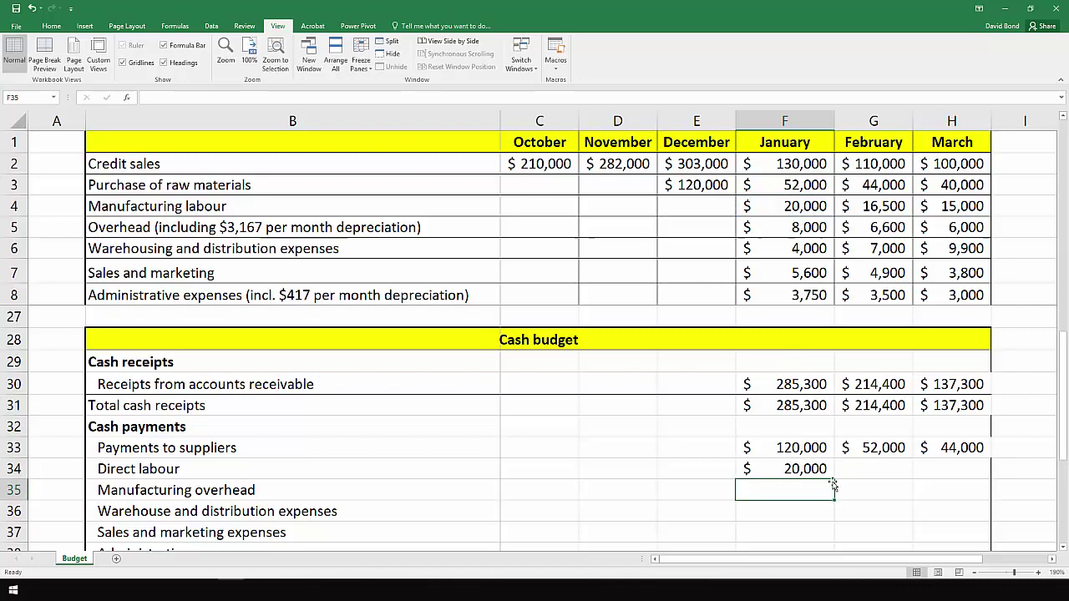
pyautogui.click(832, 473)
pyautogui.moveTo(833, 478); pyautogui.dragTo(960, 473)
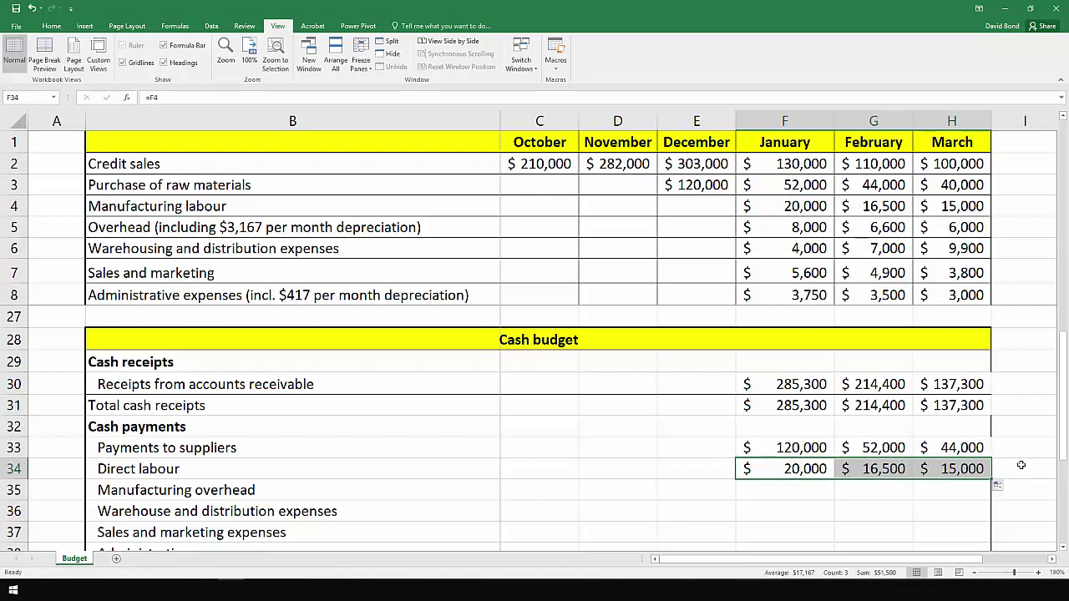
pyautogui.click(815, 493)
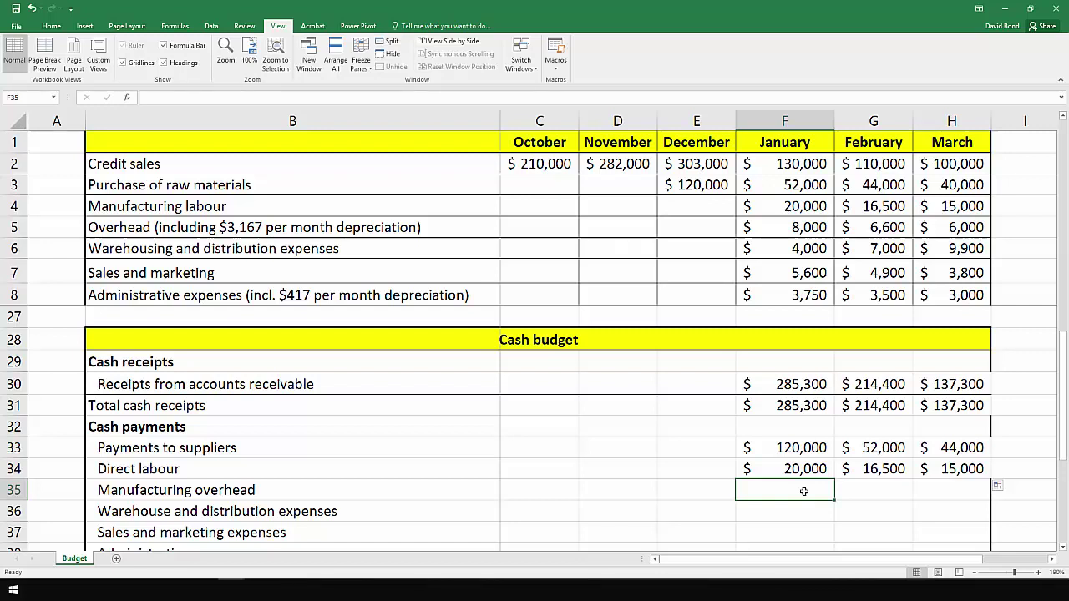
# Enter =F5-3167 in F35 and fill to H35, giving 4,833, 3,433 and 2,833
pyautogui.write('=')
pyautogui.click(806, 232)
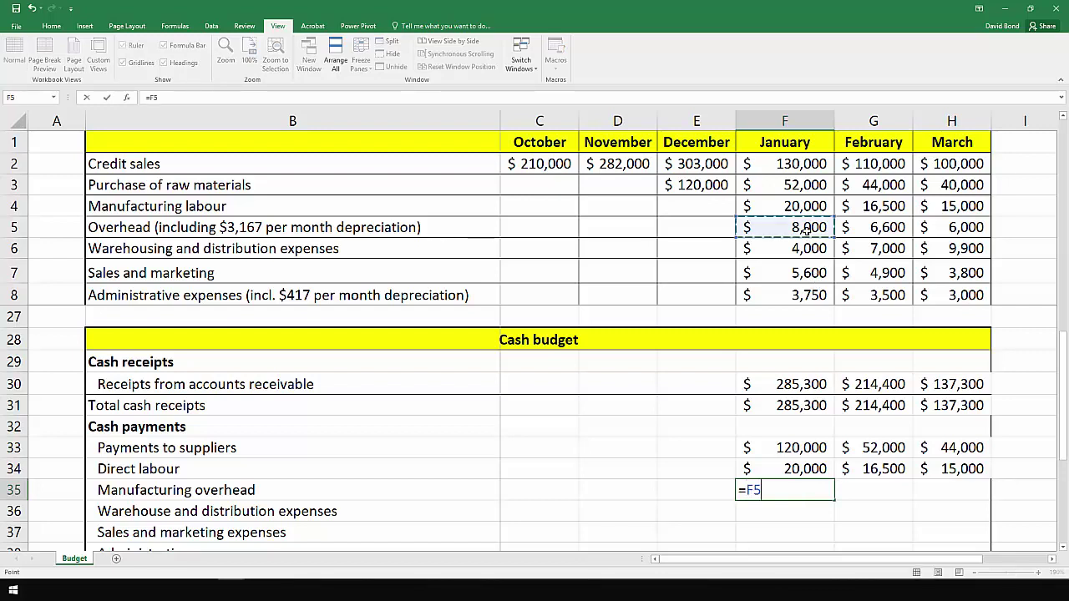
pyautogui.write('-3167')
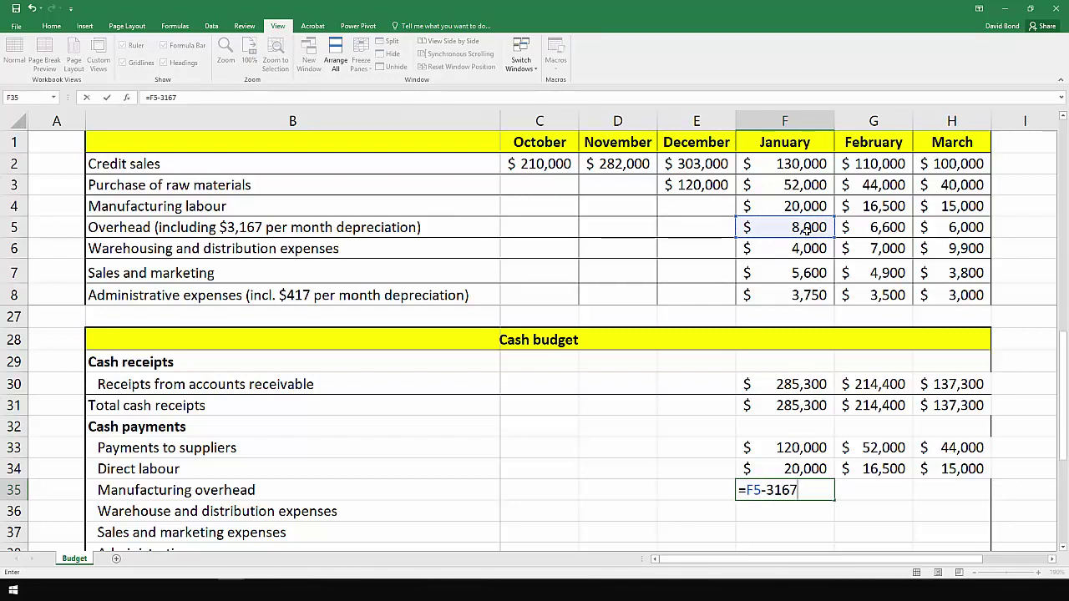
pyautogui.press('Return')
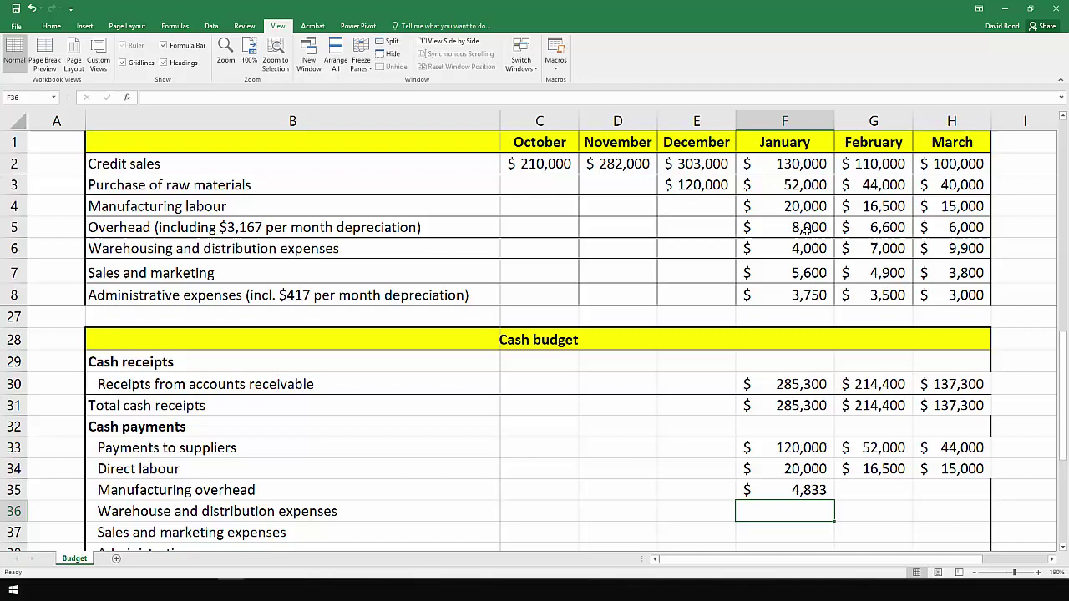
pyautogui.press('Up')
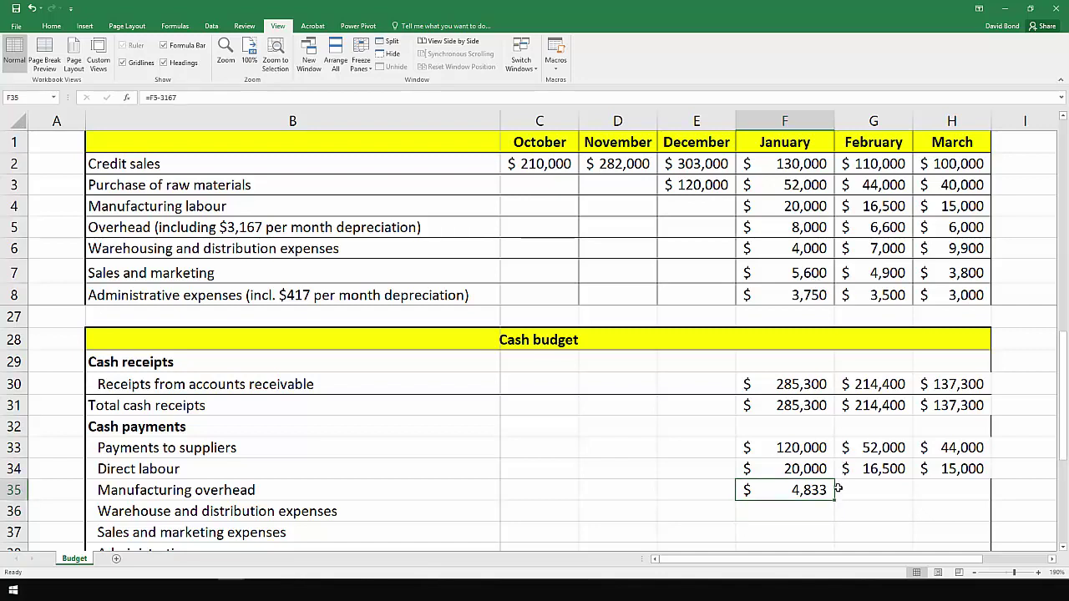
pyautogui.moveTo(844, 504); pyautogui.dragTo(991, 491)
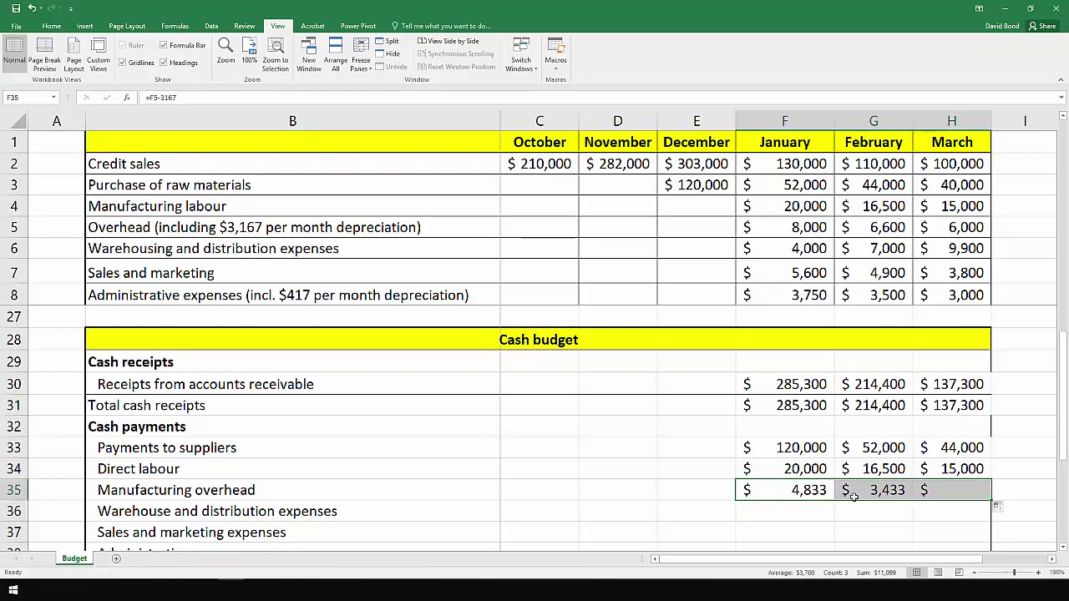
pyautogui.press('Tab')
pyautogui.click(791, 512)
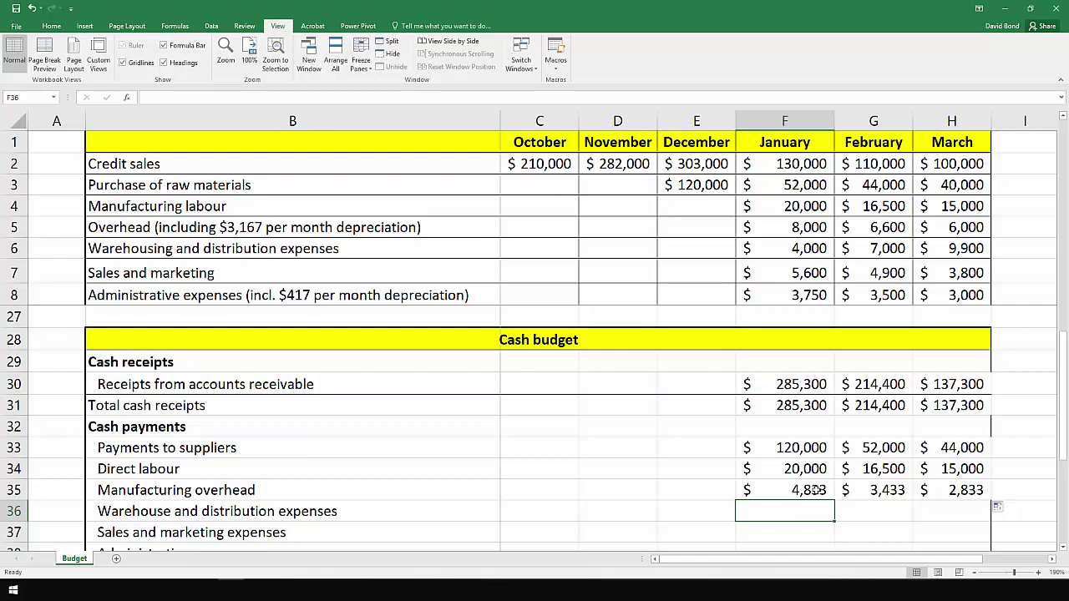
# Enter =F6 in F36 and fill it across to H36
pyautogui.write('=')
pyautogui.click(797, 248)
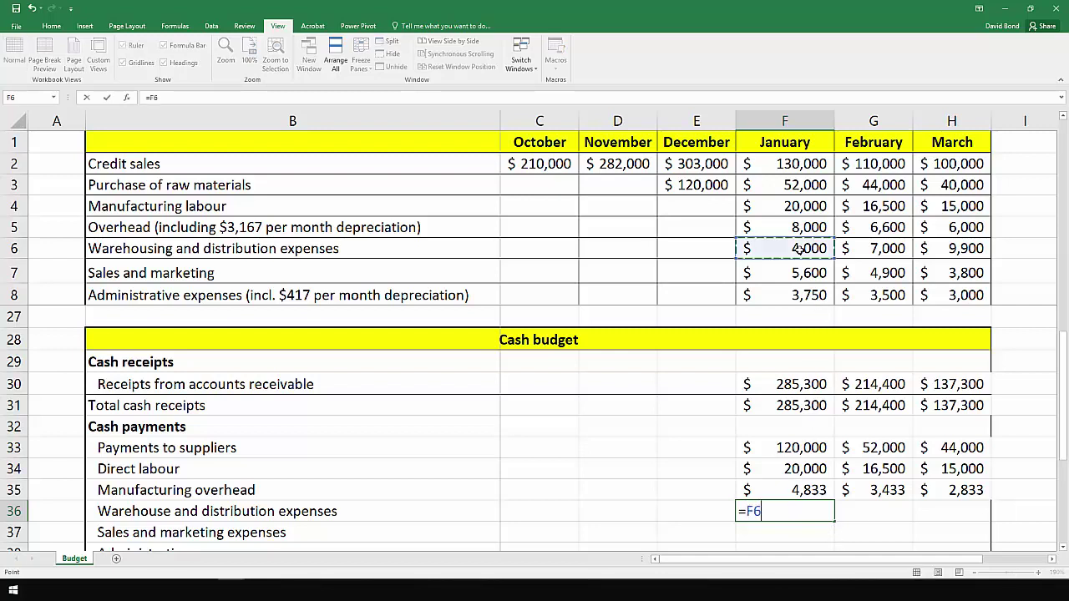
pyautogui.press('Return')
pyautogui.click(815, 513)
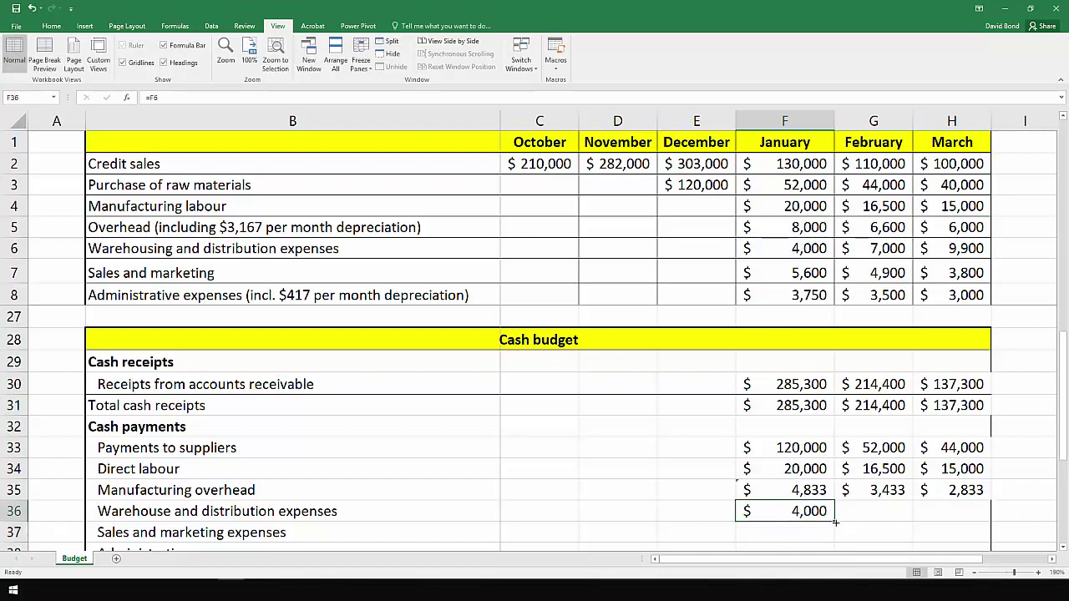
pyautogui.moveTo(835, 522); pyautogui.dragTo(978, 519)
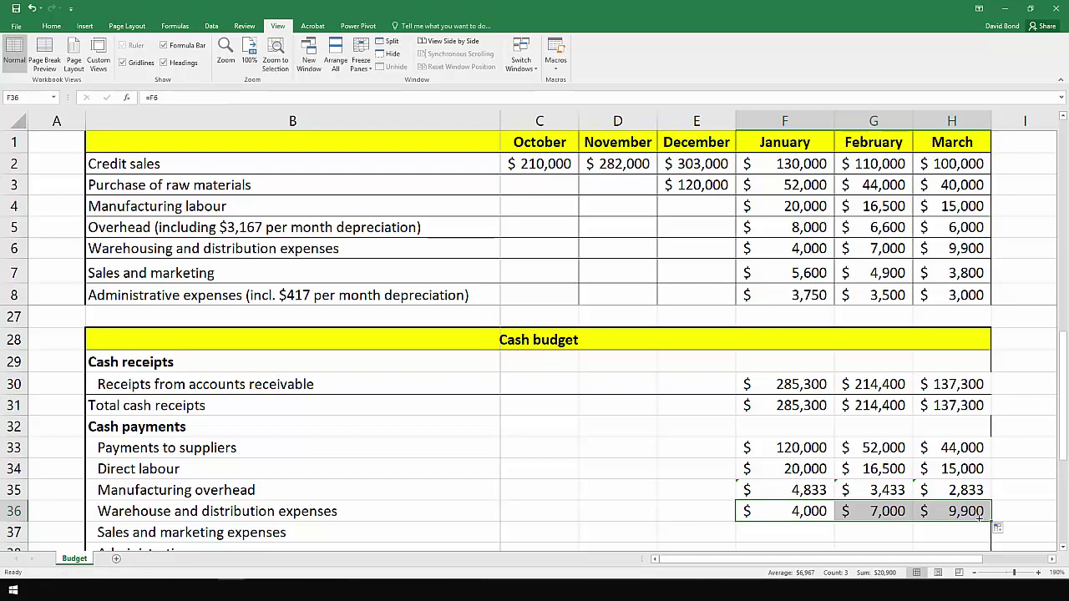
# Change March's H36 to =H6-2300 so it shows 7,600
pyautogui.click(977, 511)
pyautogui.click(620, 101)
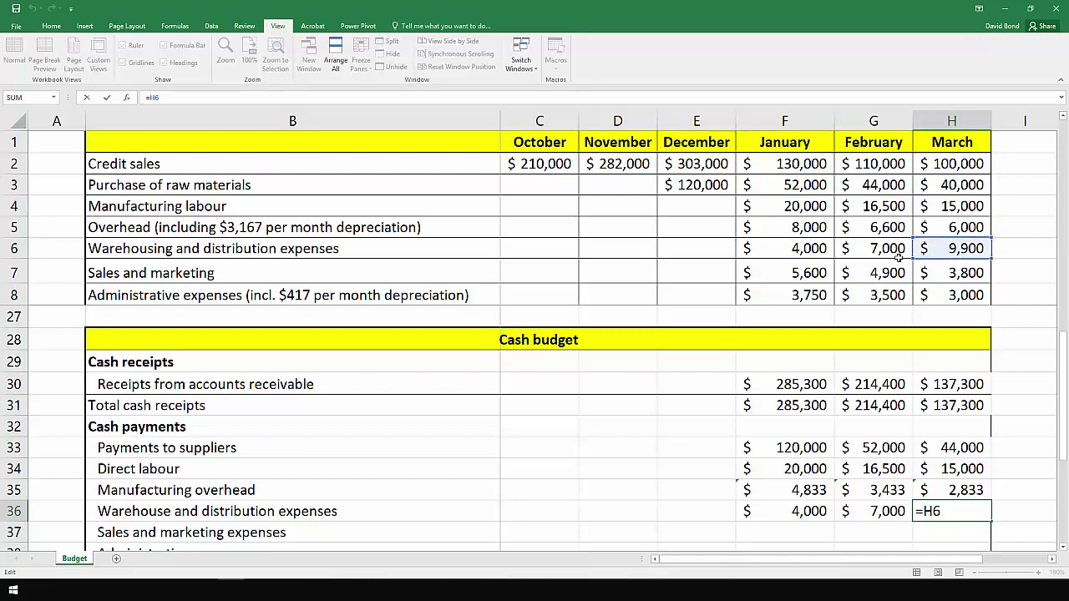
pyautogui.write('-2300')
pyautogui.press('Return')
pyautogui.click(956, 514)
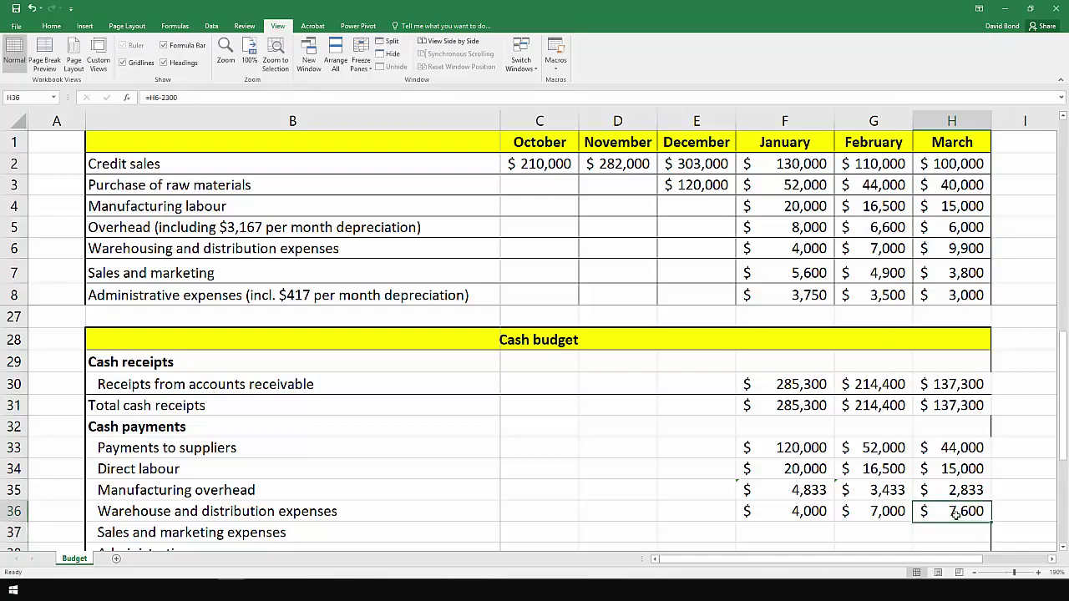
pyautogui.hotkey('ctrl', 'c')
pyautogui.click(803, 535)
pyautogui.press('Escape')
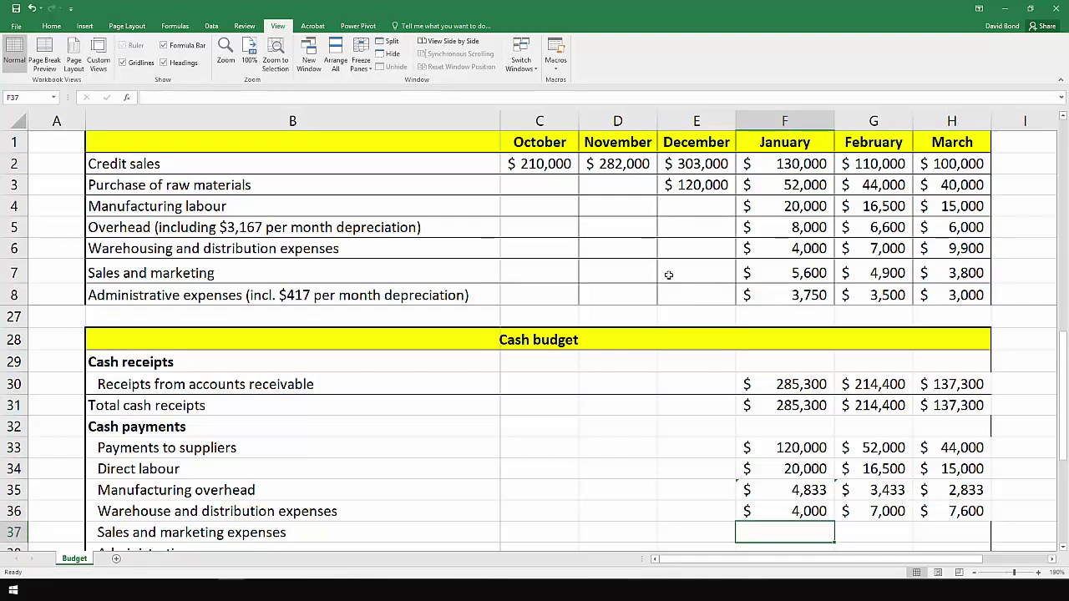
# Enter =F7 in F37 and fill to H37 for 5,600, 4,900 and 3,800
pyautogui.write('=')
pyautogui.click(773, 269)
pyautogui.press('Return')
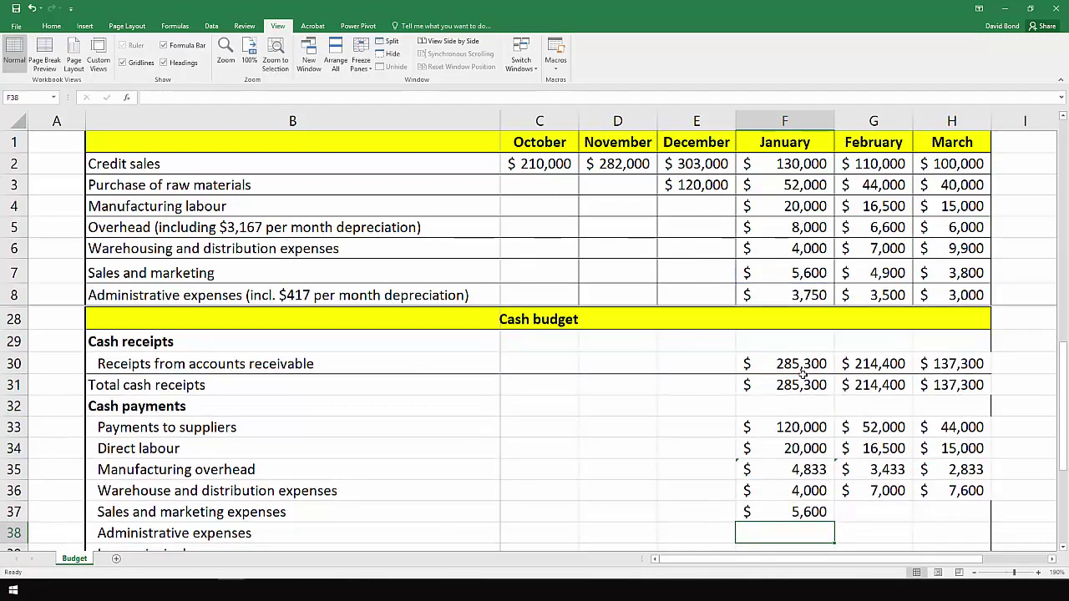
pyautogui.click(810, 510)
pyautogui.moveTo(834, 519); pyautogui.dragTo(955, 517)
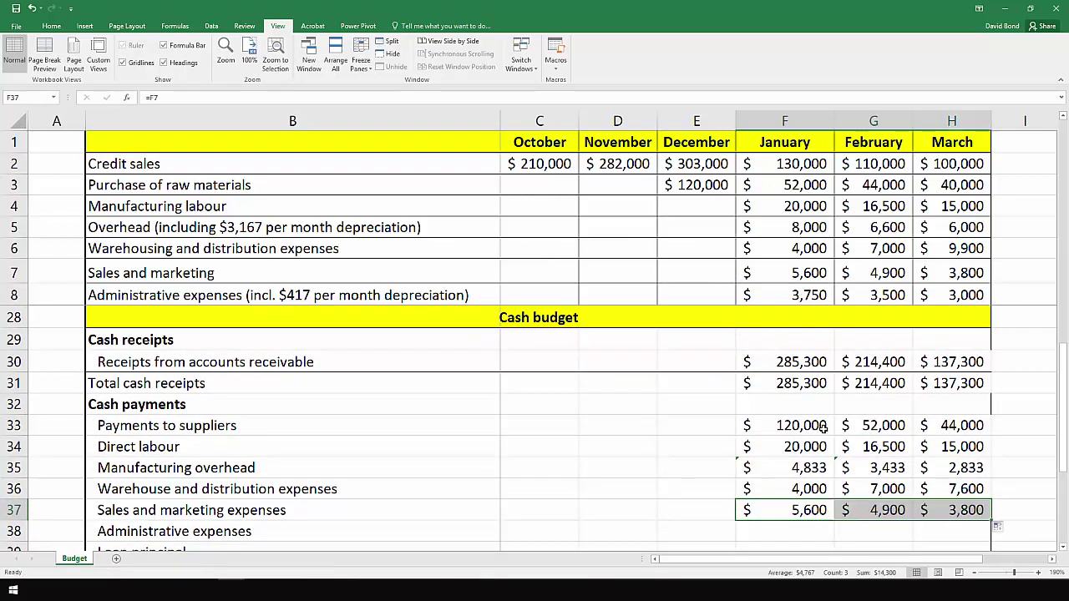
# Verify the March sales and marketing source value and its cash budget formula
pyautogui.click(950, 289)
pyautogui.doubleClick(952, 272)
pyautogui.press('Escape')
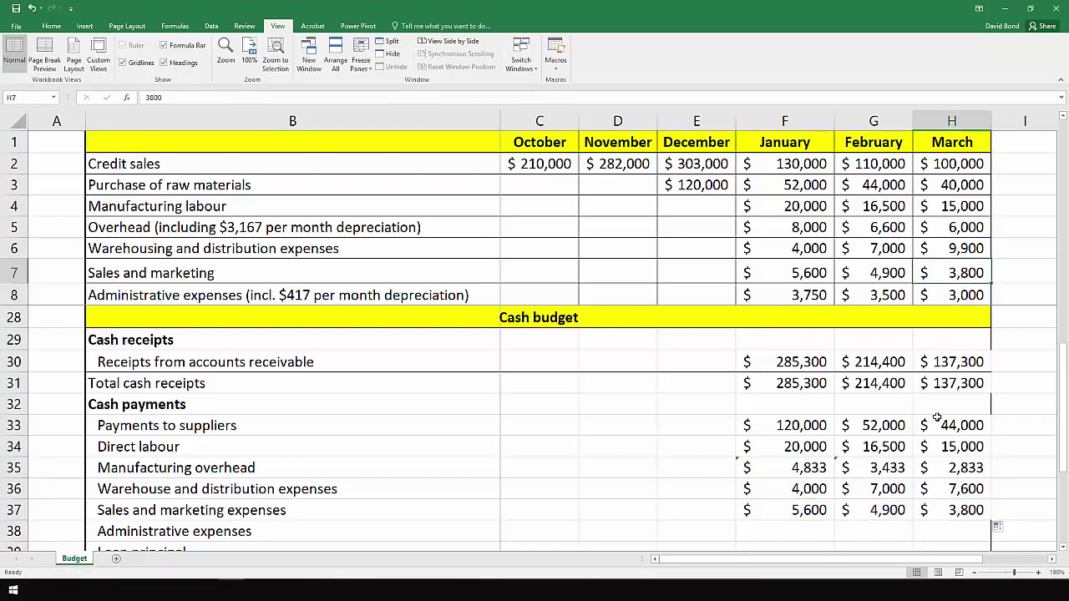
pyautogui.click(943, 507)
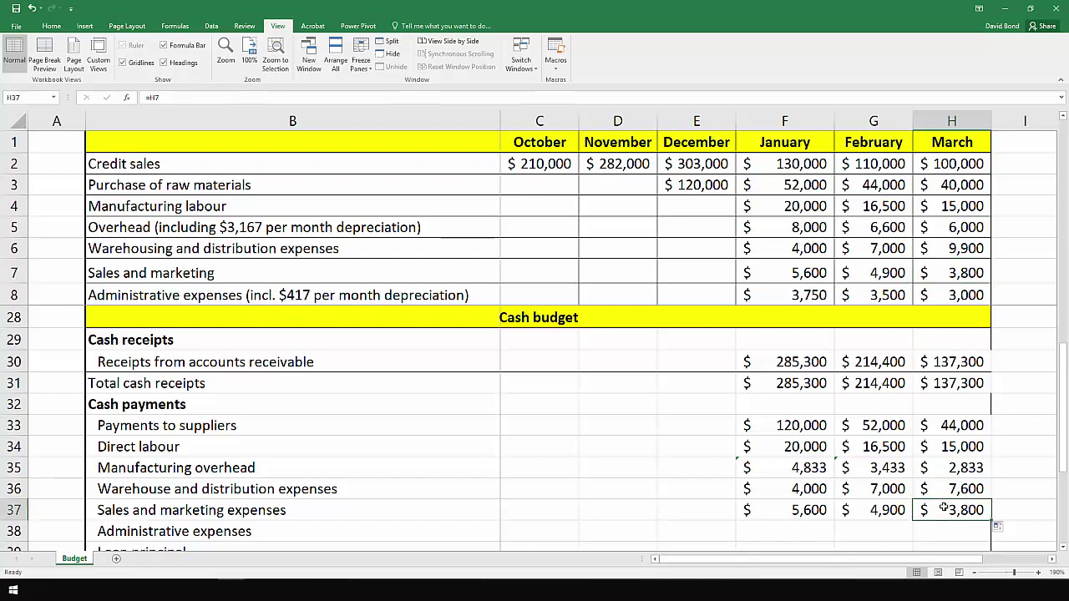
pyautogui.click(813, 535)
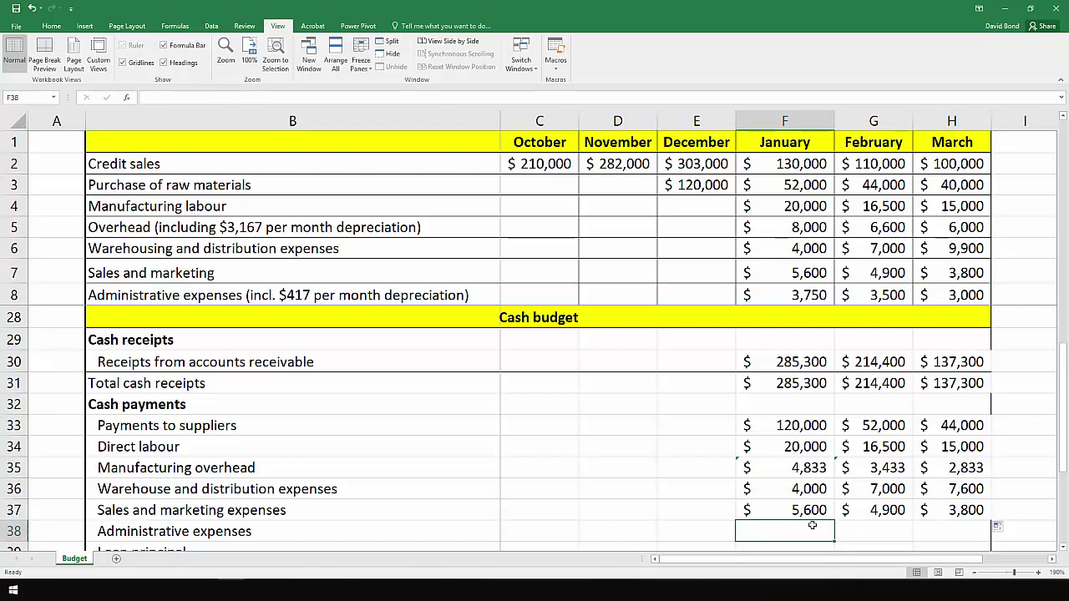
# Enter =F8-417 for January administrative expenses and copy it to February–March (3,333, 3,083, 2,583)
pyautogui.write('=')
pyautogui.click(810, 297)
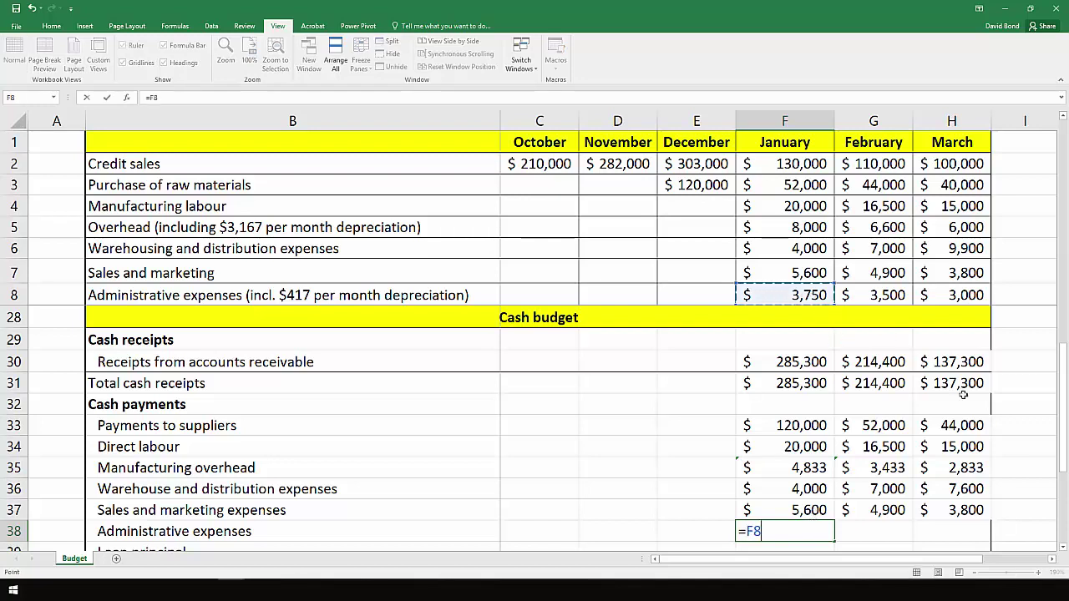
pyautogui.write('-417')
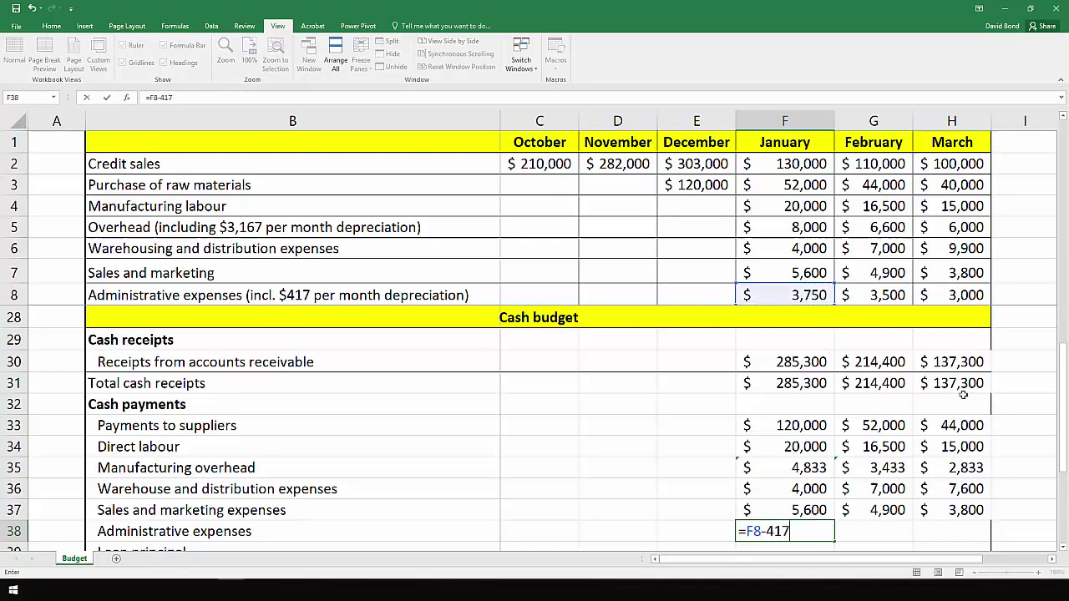
pyautogui.hotkey('ctrl', 'Return')
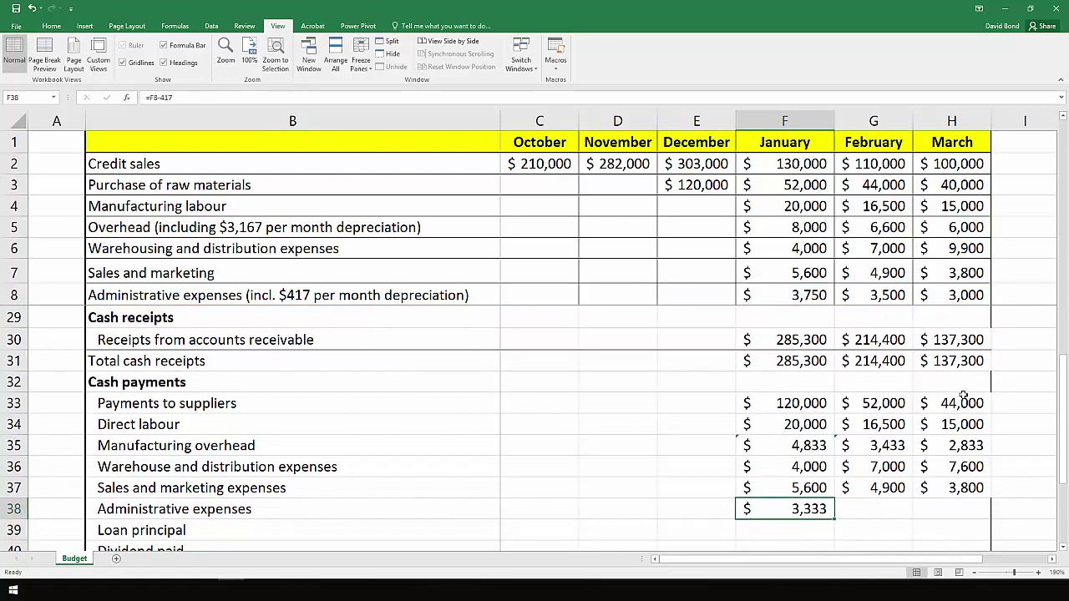
pyautogui.hotkey('ctrl', 'c')
pyautogui.press('Right')
pyautogui.hotkey('ctrl', 'v')
pyautogui.press('Right')
pyautogui.hotkey('ctrl', 'v')
pyautogui.press('Right')
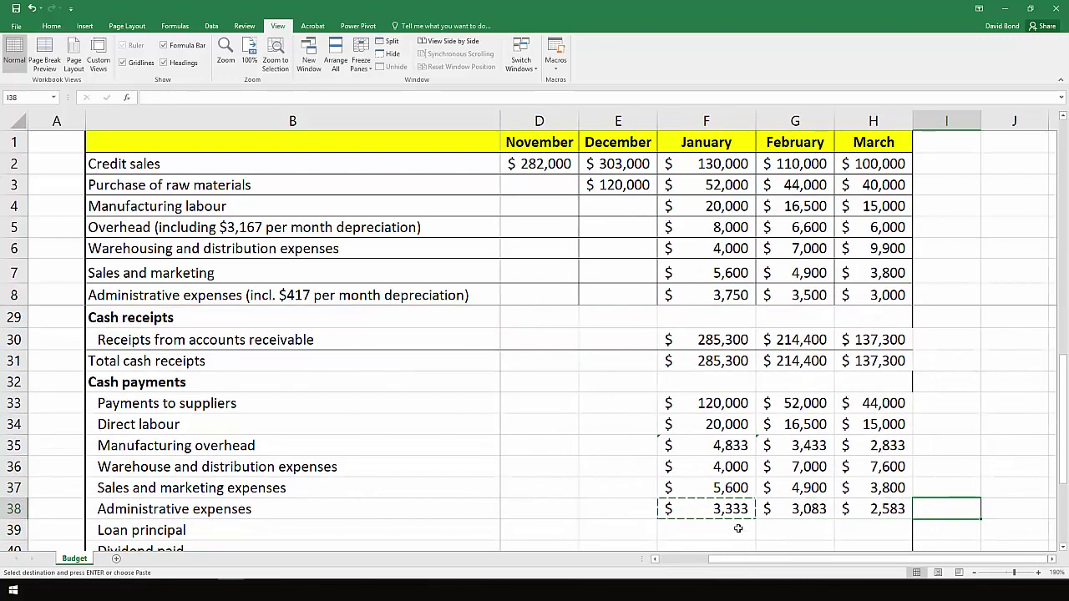
pyautogui.click(781, 514)
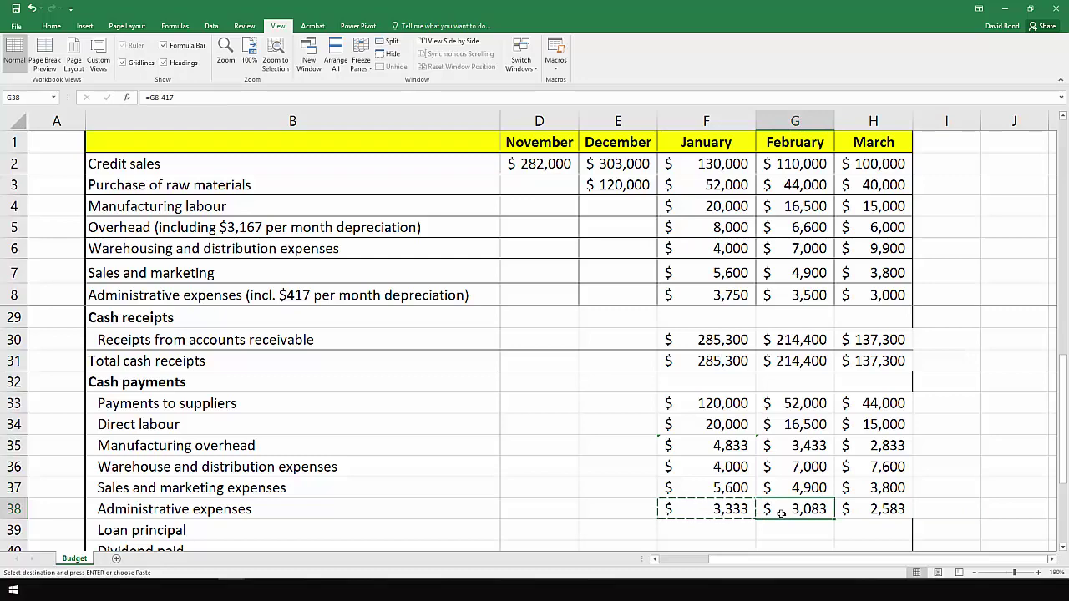
# Link January's Loan principal to =F9 and fill it through March
pyautogui.click(878, 513)
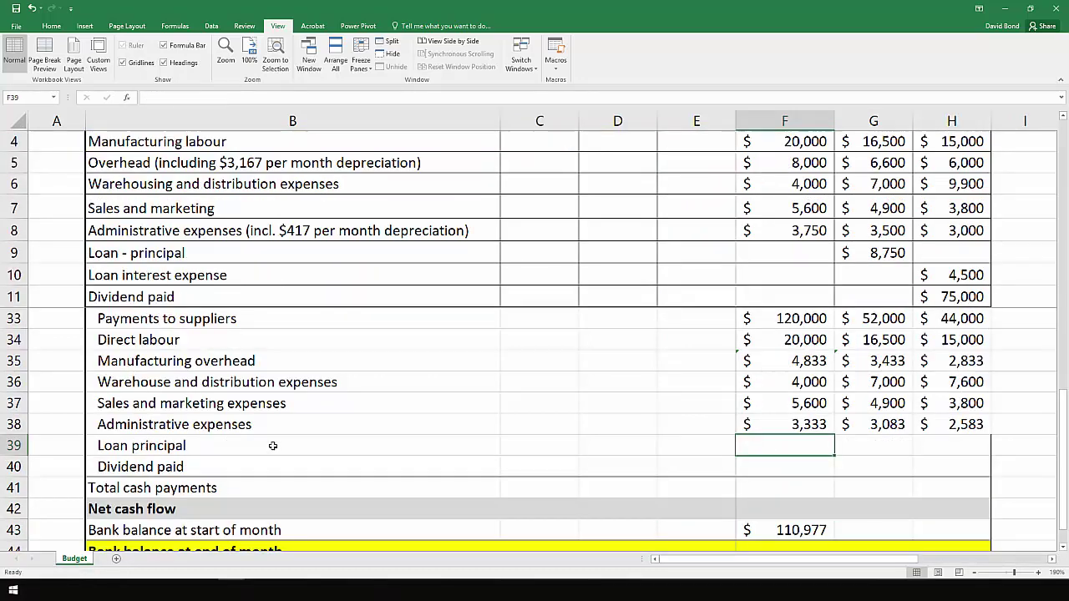
pyautogui.moveTo(275, 447); pyautogui.dragTo(919, 458)
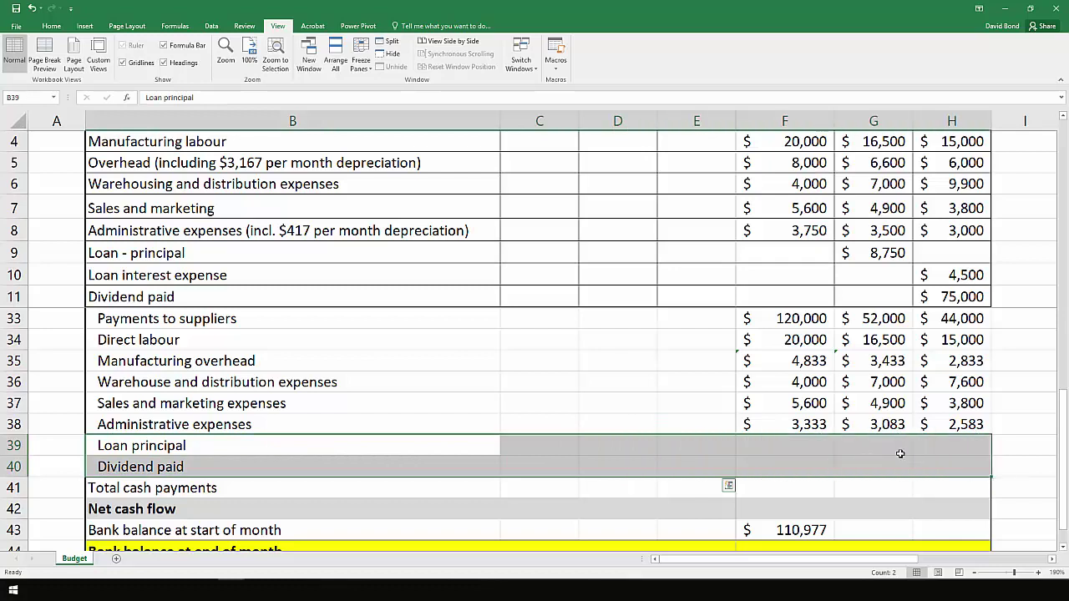
pyautogui.click(789, 446)
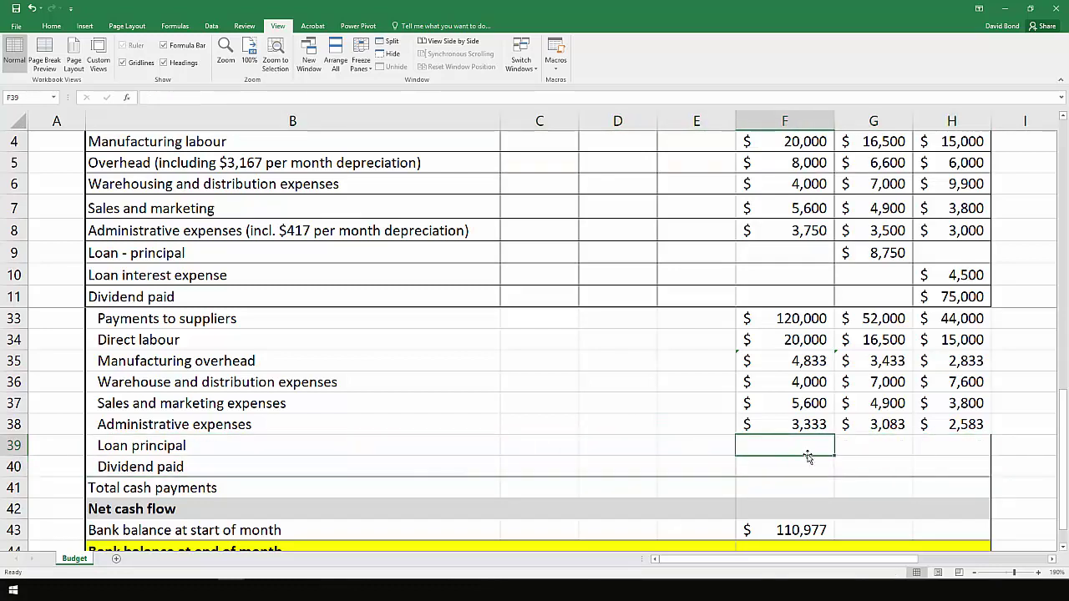
pyautogui.write('=')
pyautogui.click(781, 255)
pyautogui.press('Return')
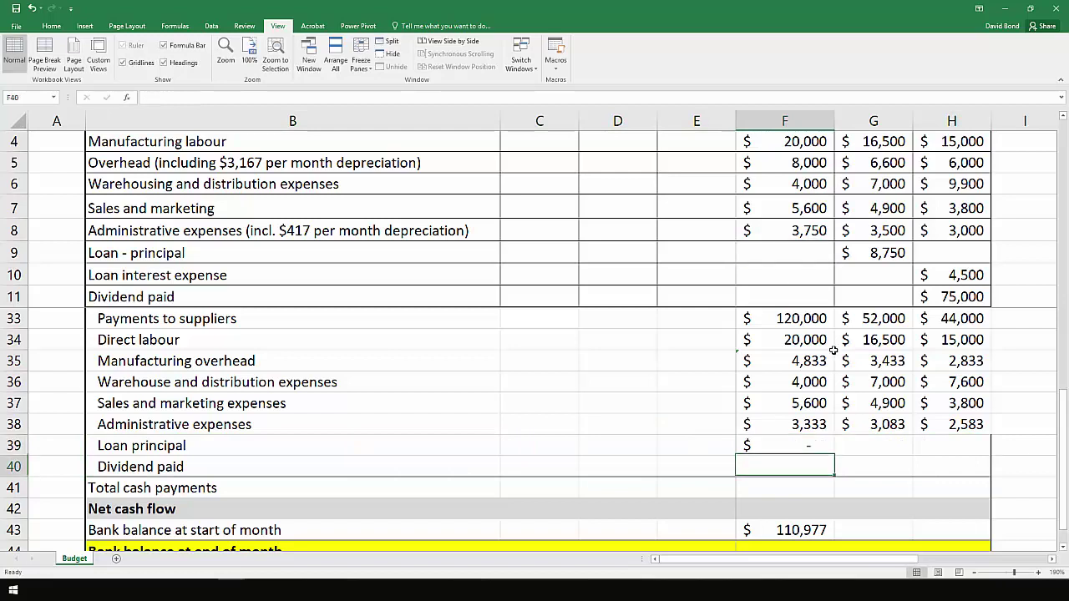
pyautogui.click(824, 443)
pyautogui.moveTo(834, 456); pyautogui.dragTo(1017, 447)
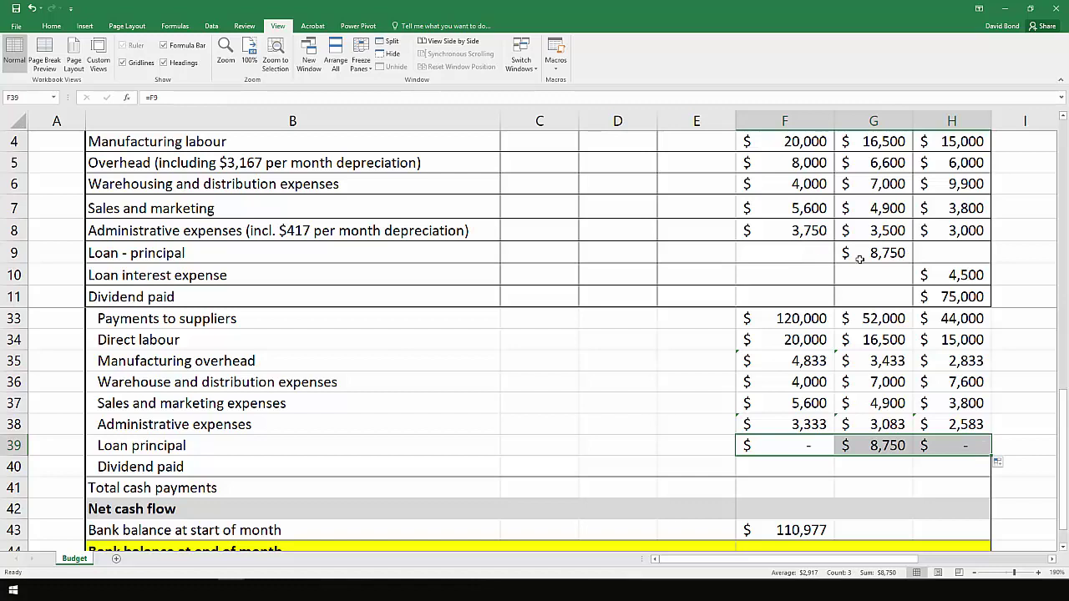
# Link January's Dividend paid to =F11 and fill it through March
pyautogui.click(809, 464)
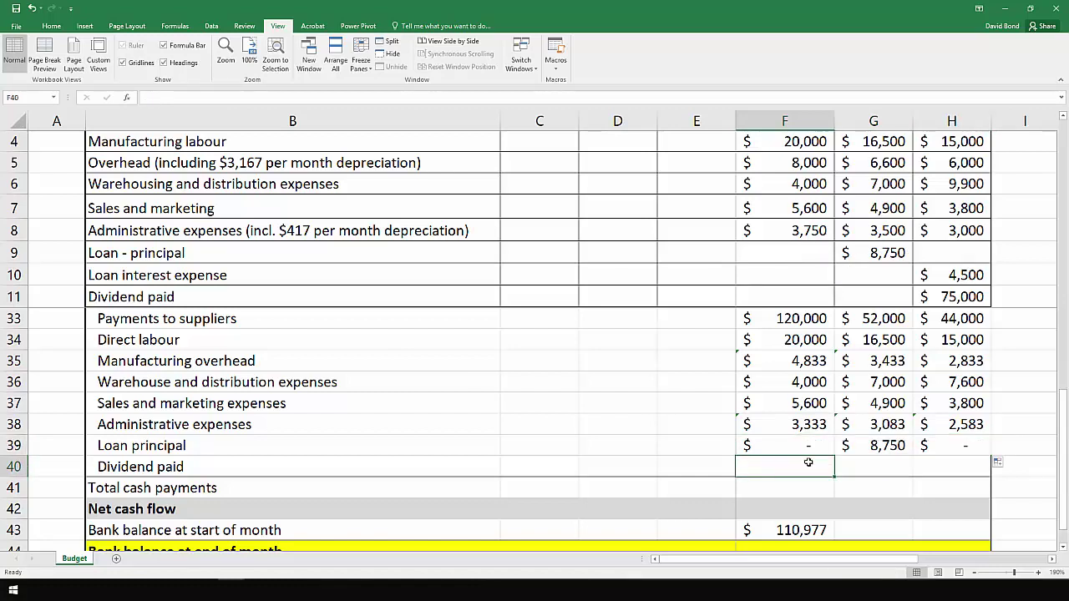
pyautogui.click(810, 269)
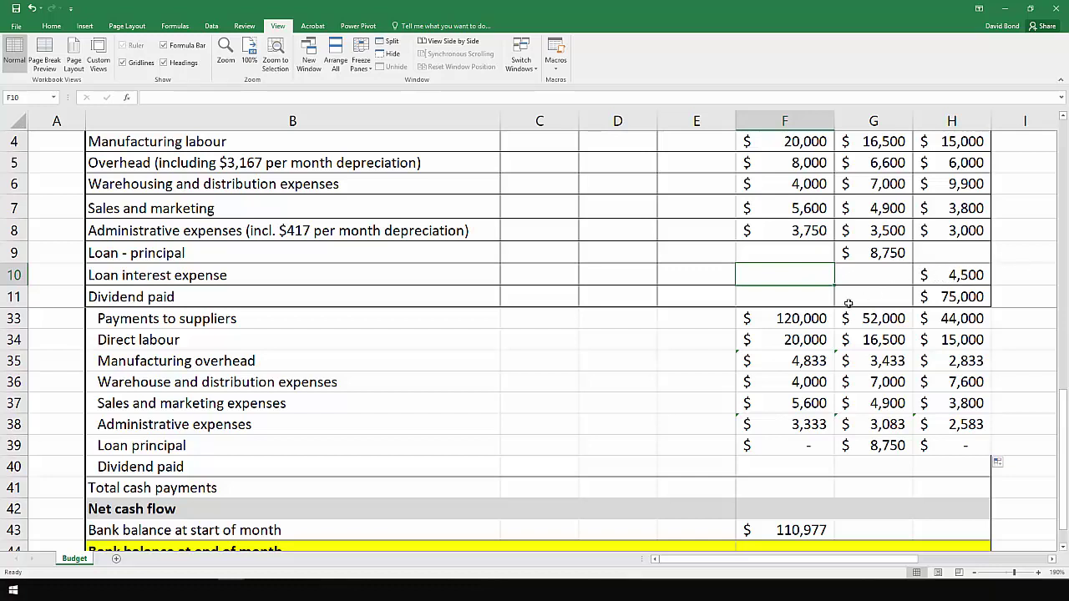
pyautogui.click(809, 465)
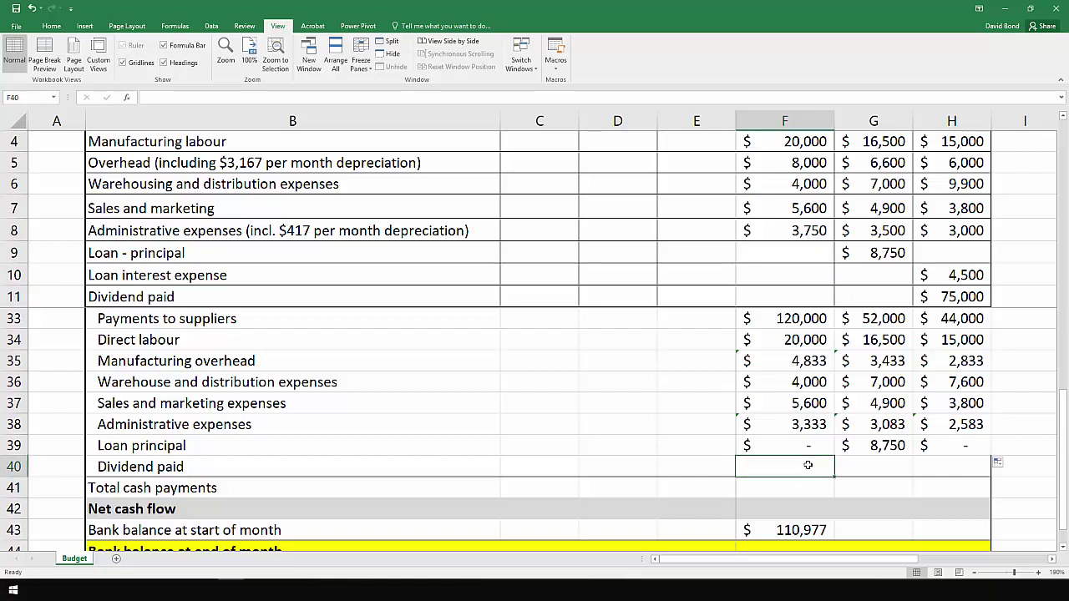
pyautogui.write('=')
pyautogui.click(783, 299)
pyautogui.press('Return')
pyautogui.click(806, 468)
pyautogui.moveTo(836, 475); pyautogui.dragTo(957, 470)
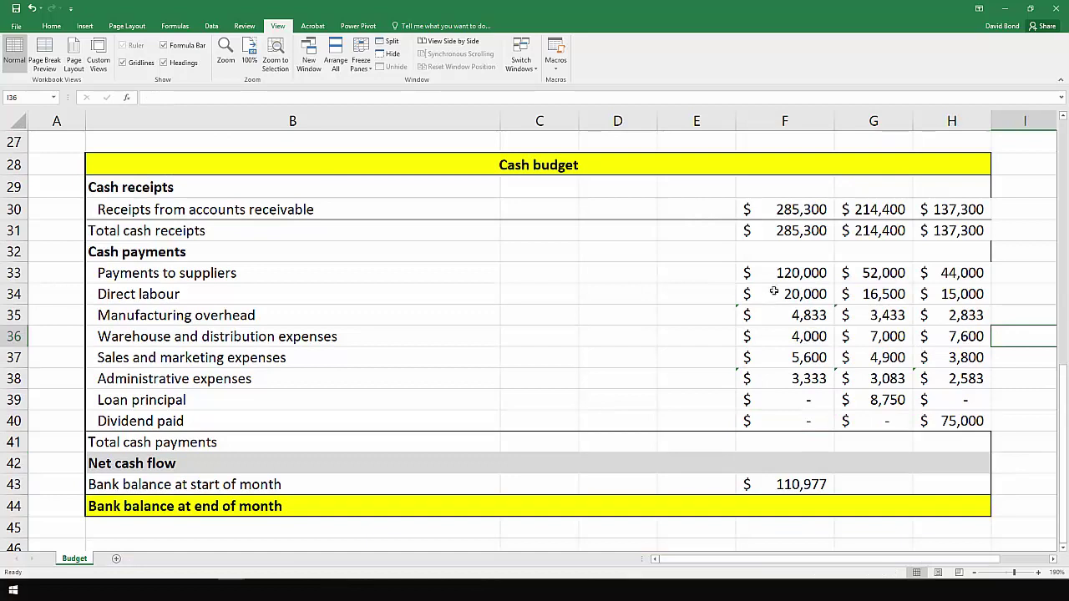
# Total cash payments with =SUM(F33:F40), filled across: 157,766, 95,666 and 150,816
pyautogui.click(786, 444)
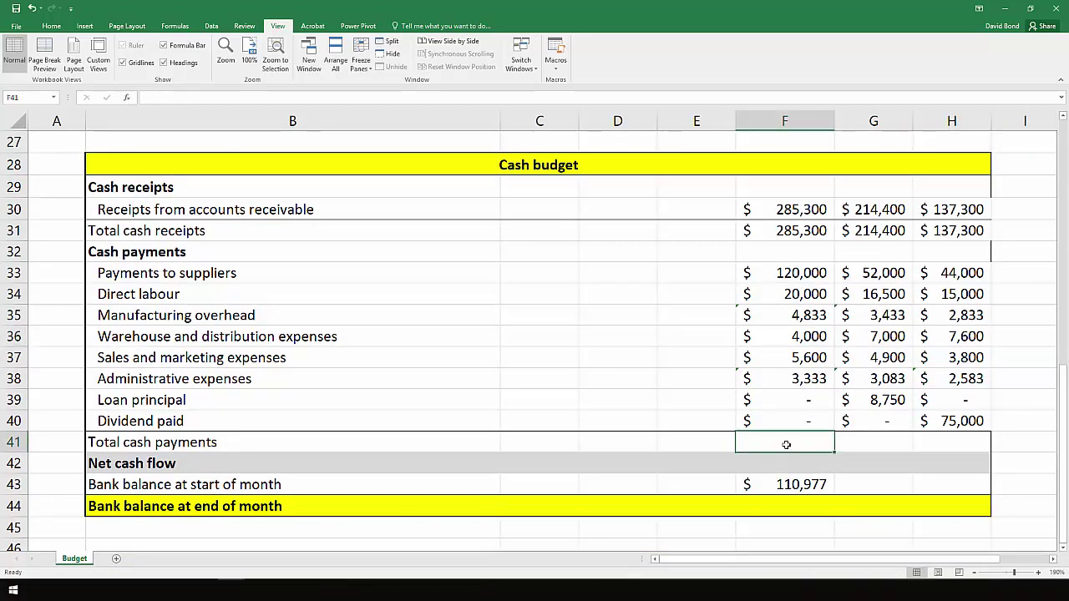
pyautogui.write('=sum(')
pyautogui.moveTo(795, 421); pyautogui.dragTo(793, 272)
pyautogui.press('Return')
pyautogui.press('Up')
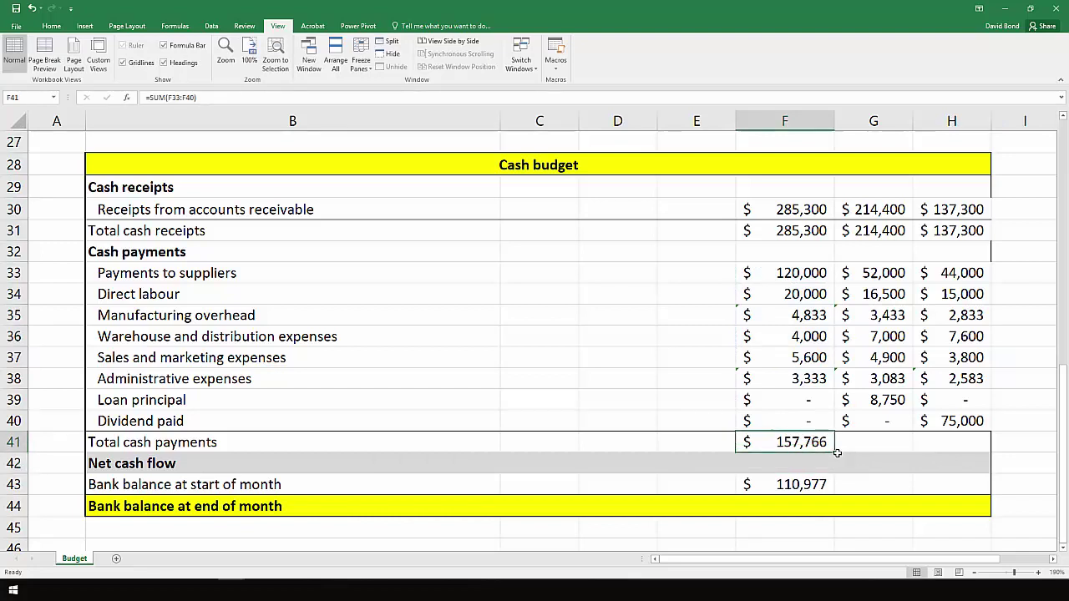
pyautogui.moveTo(842, 453); pyautogui.dragTo(929, 446)
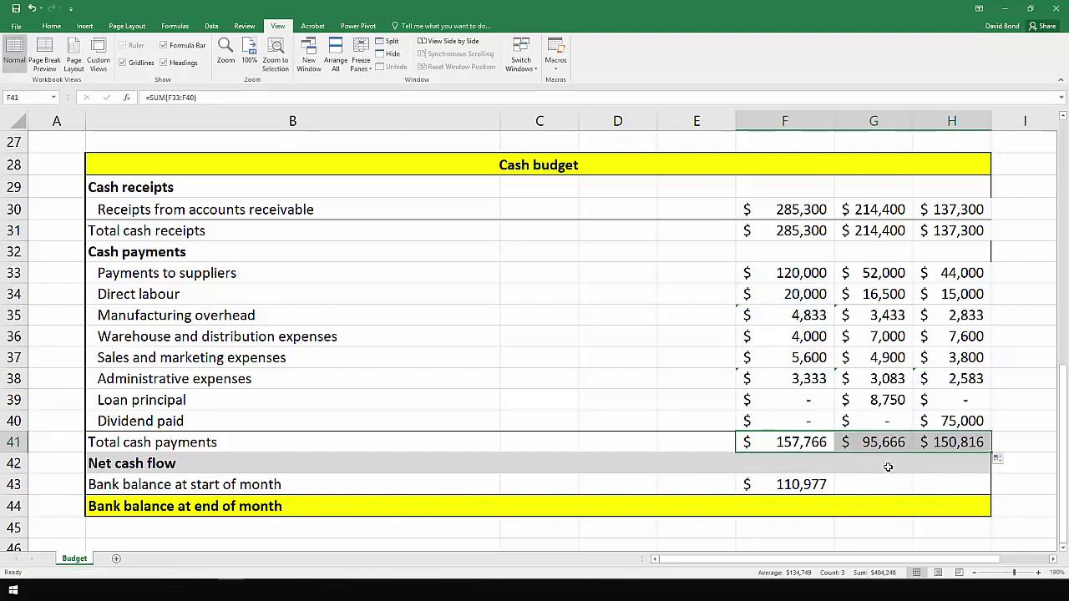
pyautogui.click(887, 466)
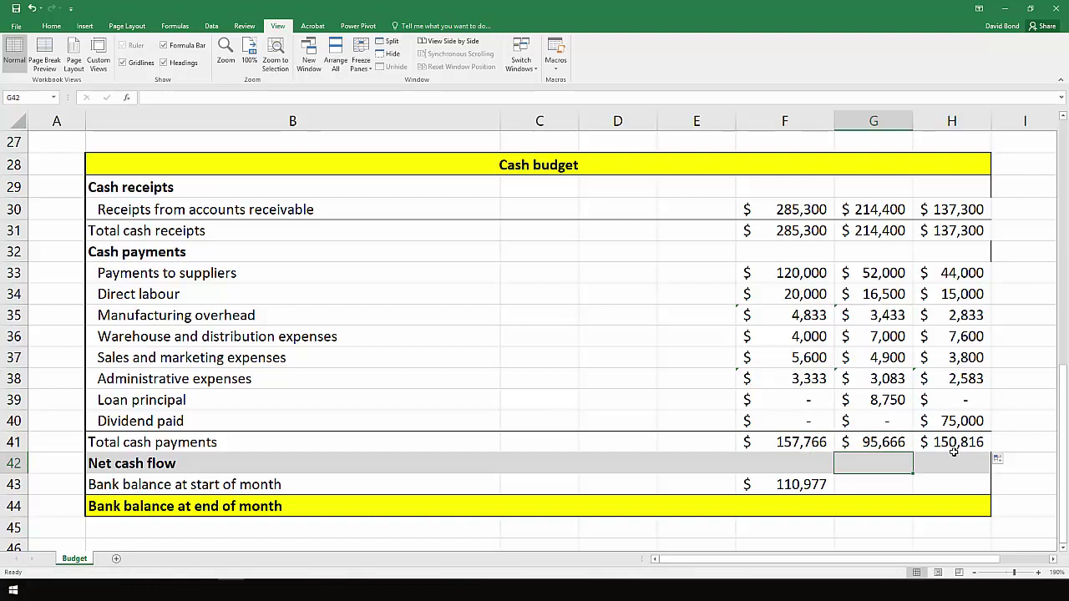
# Enter net cash flow as receipts minus payments (=F31-F41) and fill through March
pyautogui.click(795, 465)
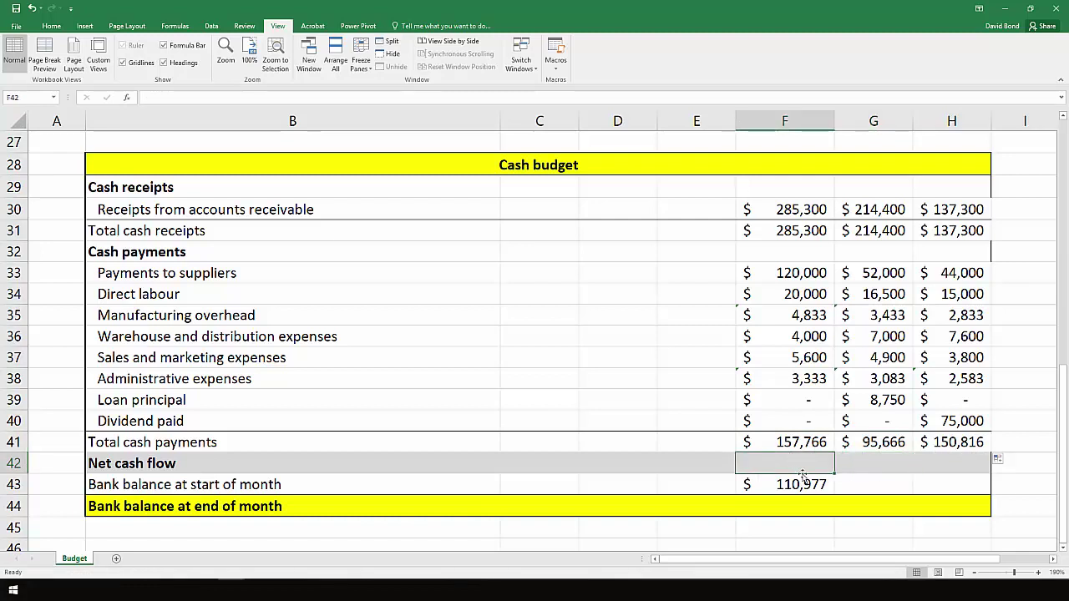
pyautogui.write('=')
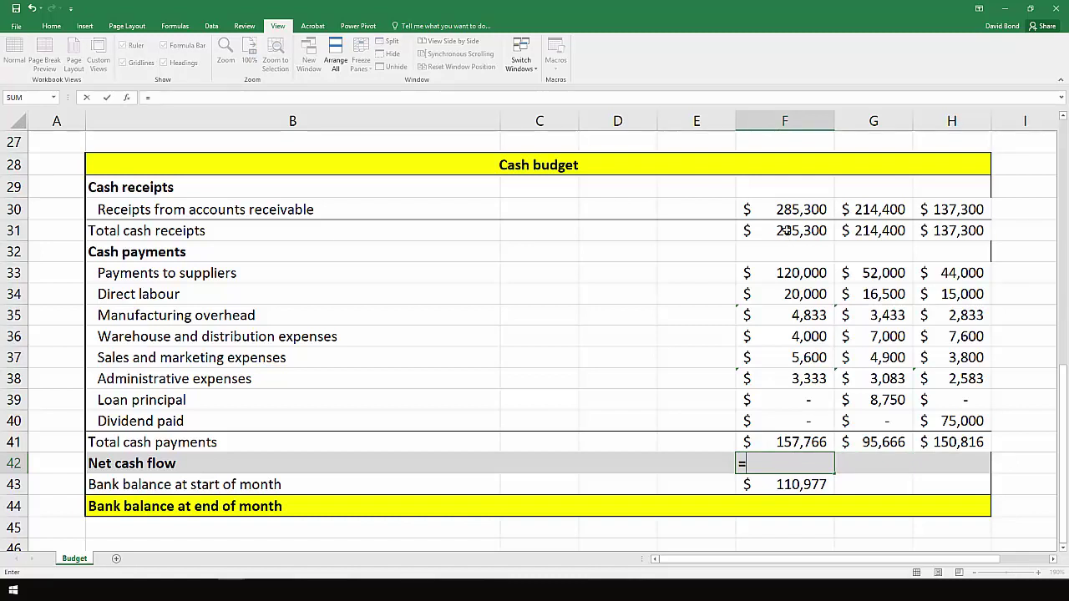
pyautogui.click(799, 232)
pyautogui.write('+')
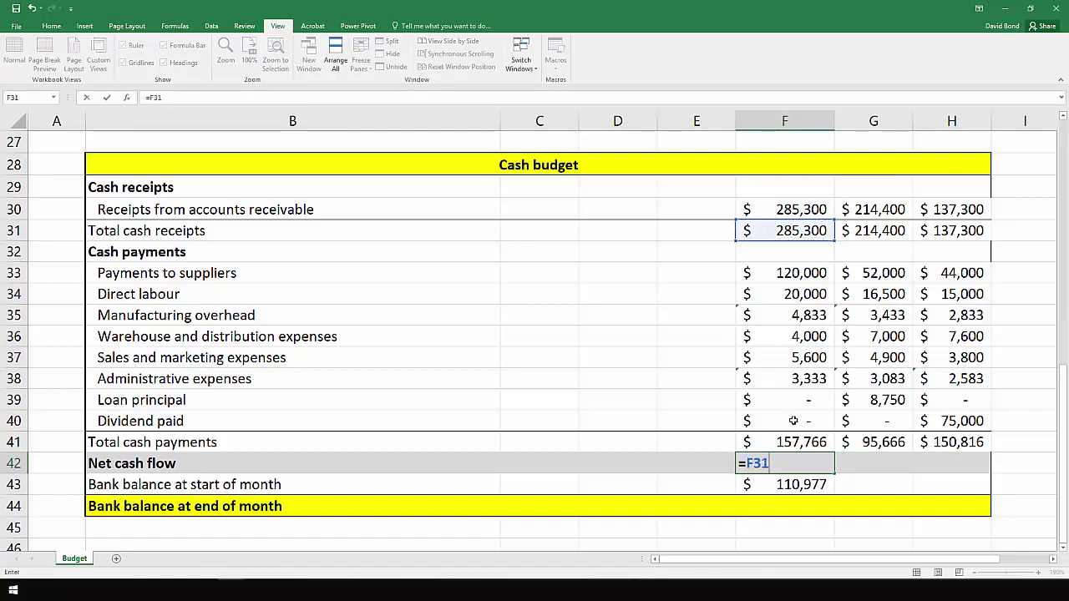
pyautogui.write('-')
pyautogui.click(806, 442)
pyautogui.press('Return')
pyautogui.click(830, 466)
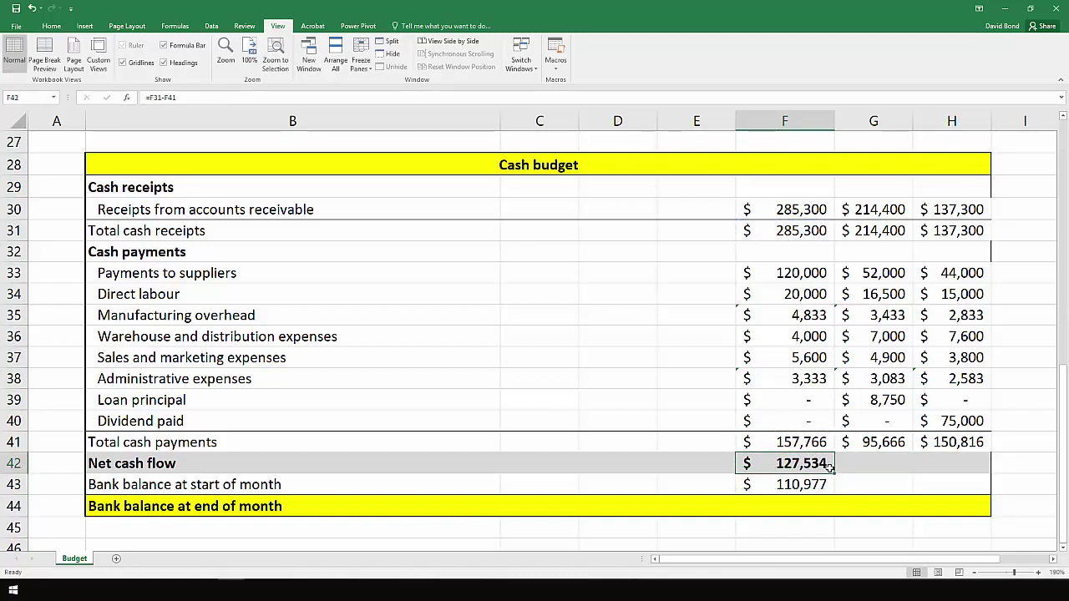
pyautogui.moveTo(834, 473); pyautogui.dragTo(976, 468)
pyautogui.click(860, 484)
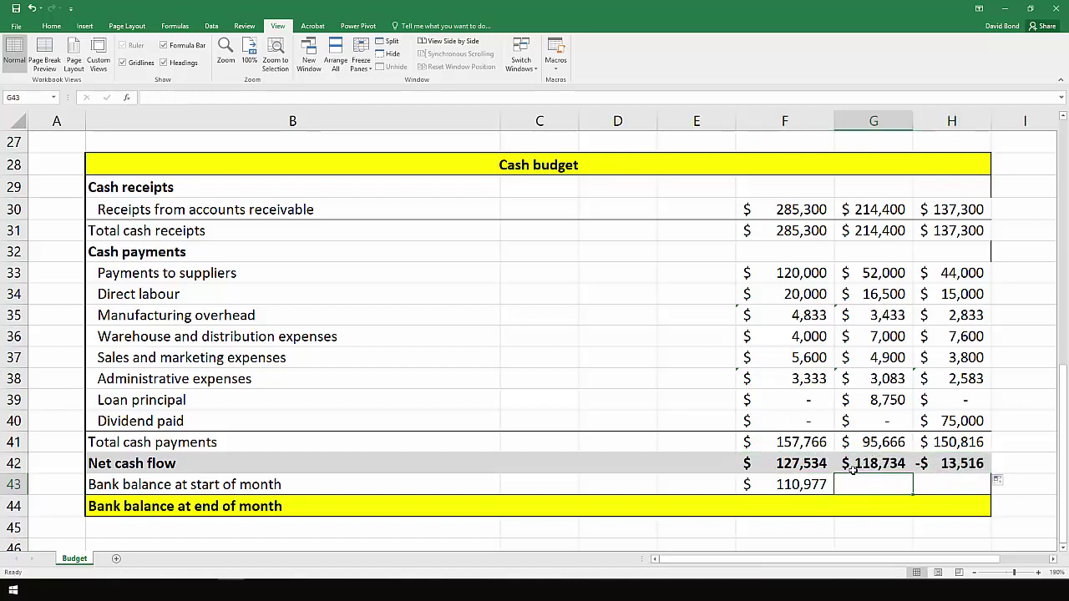
pyautogui.click(799, 486)
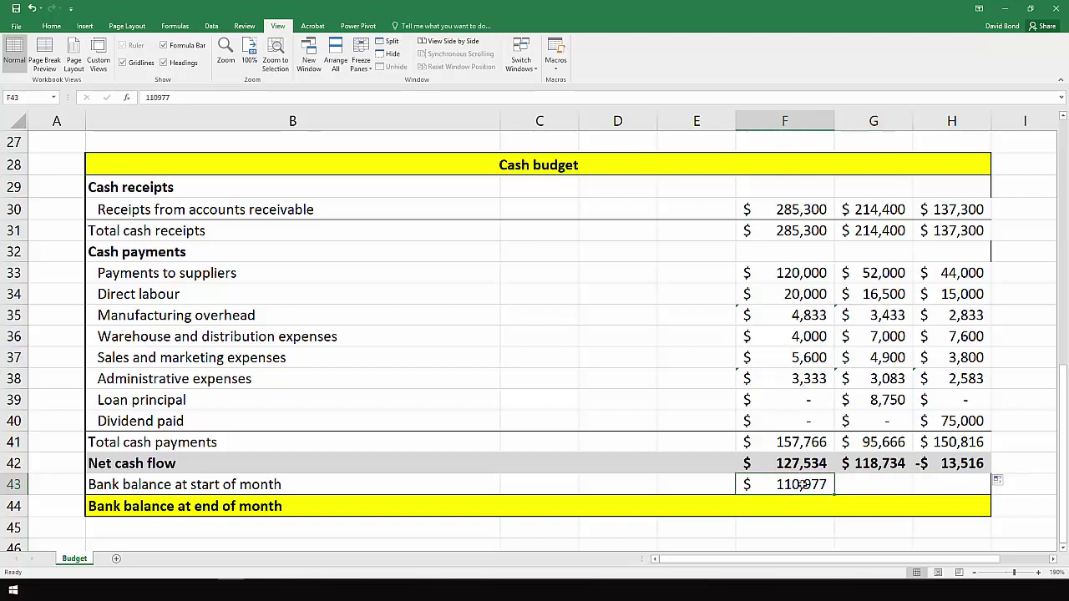
# Set January's closing bank balance to net cash flow plus opening balance (=F42+F43)
pyautogui.click(810, 505)
pyautogui.write('=')
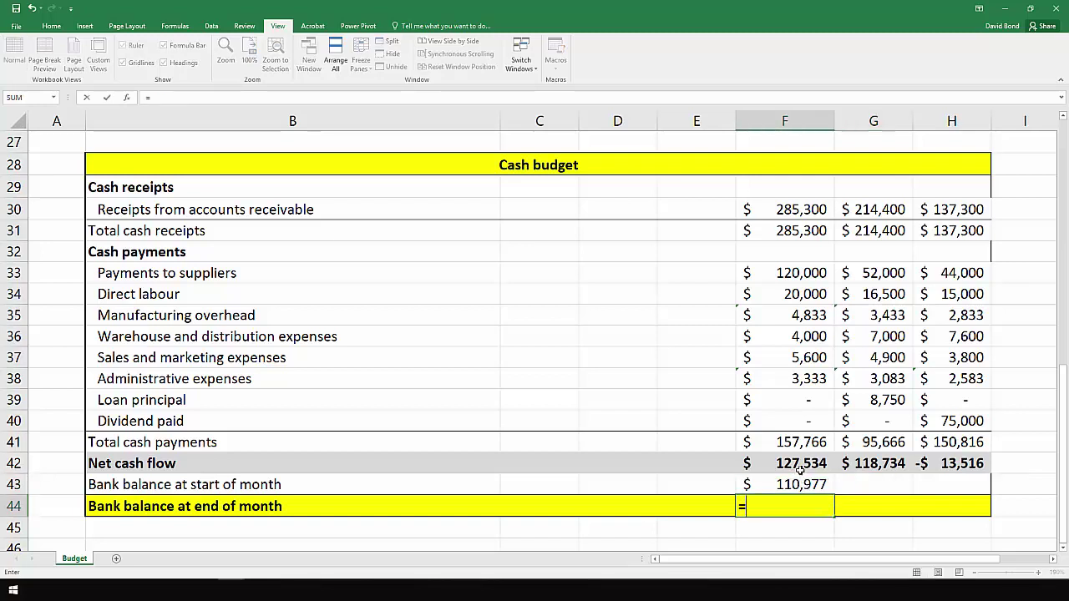
pyautogui.click(798, 465)
pyautogui.write('+')
pyautogui.click(806, 486)
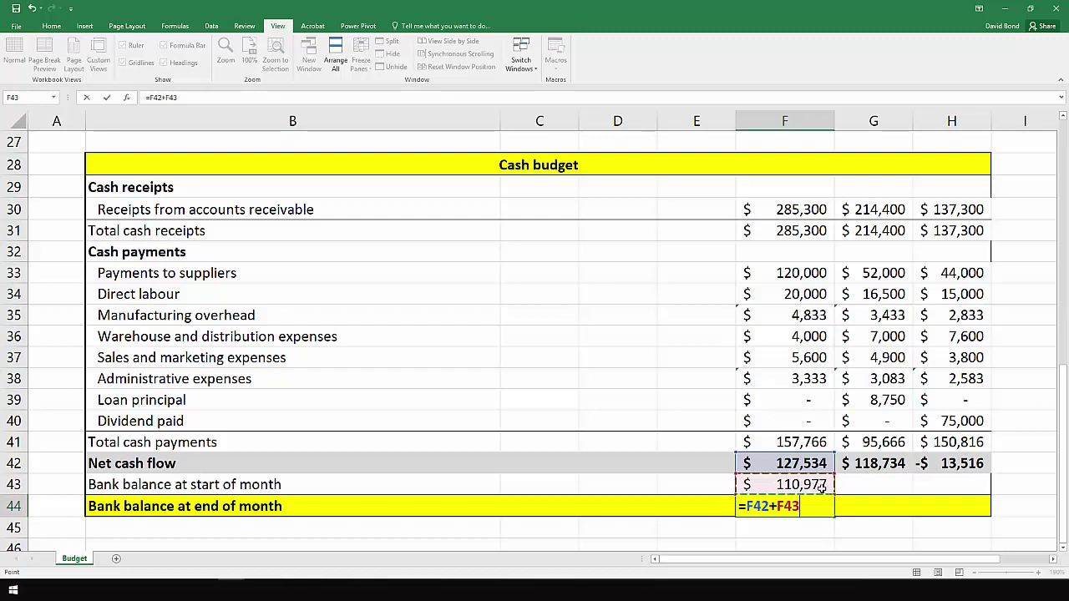
pyautogui.press('Return')
pyautogui.click(821, 501)
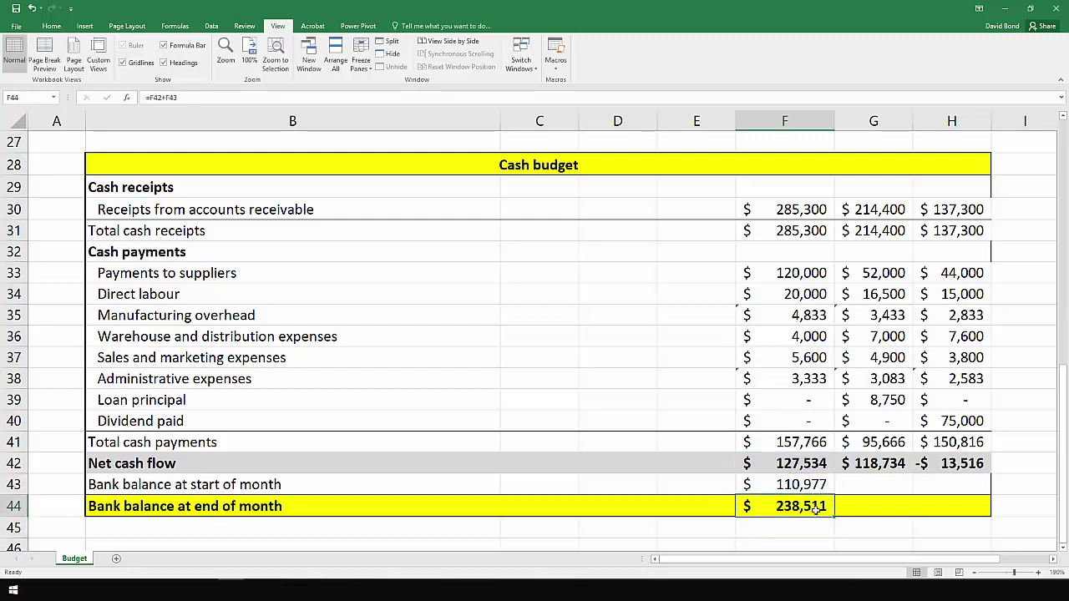
# Link February's opening balance to January's close and fill both formulas through March
pyautogui.click(854, 485)
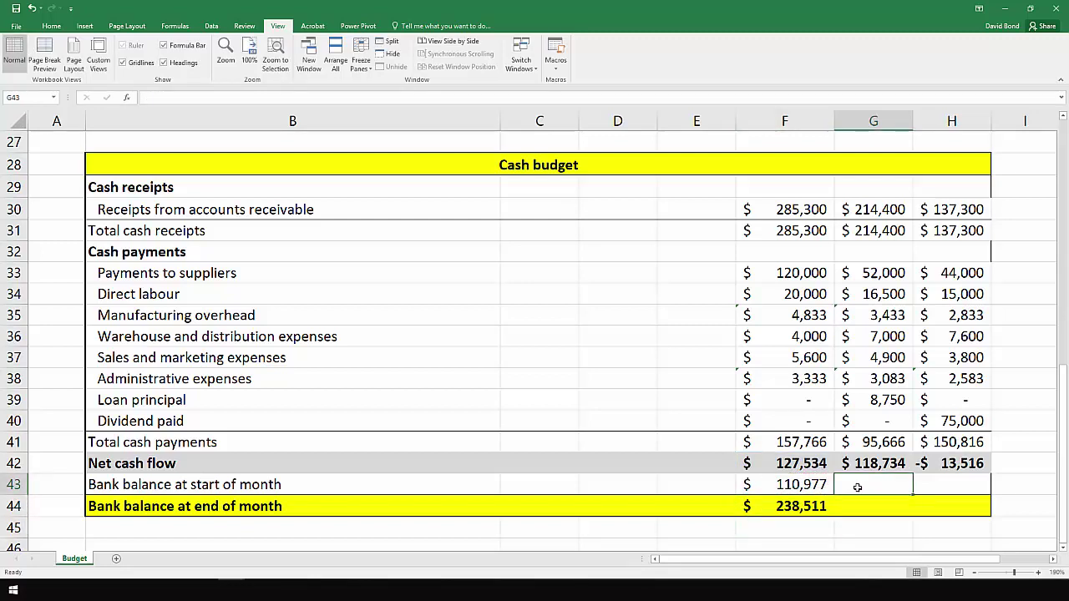
pyautogui.write('=')
pyautogui.click(819, 501)
pyautogui.press('Return')
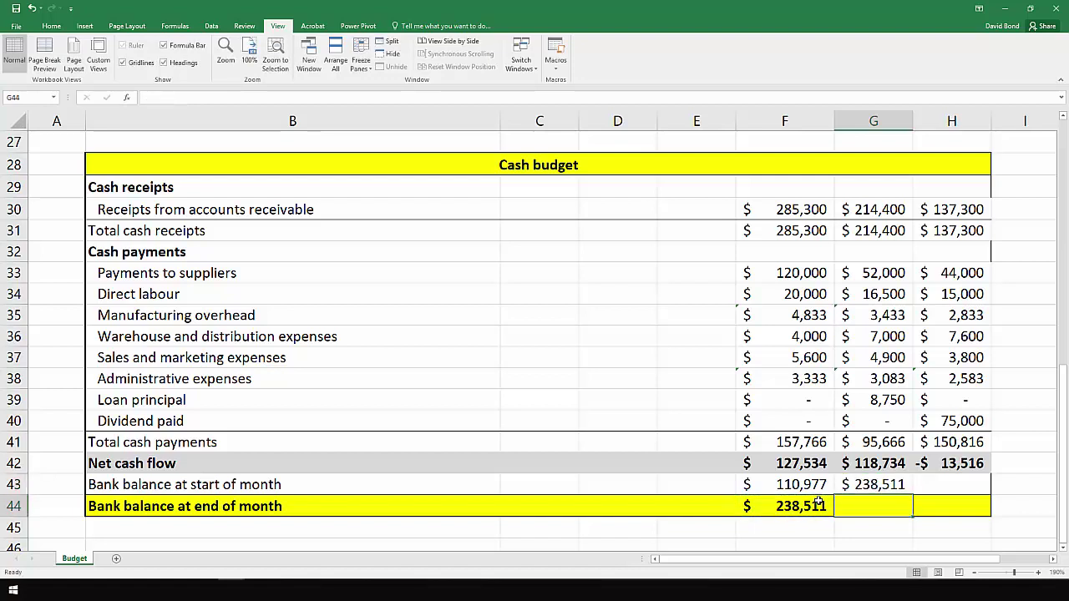
pyautogui.click(825, 506)
pyautogui.moveTo(846, 518); pyautogui.dragTo(985, 494)
pyautogui.click(904, 487)
pyautogui.click(1024, 468)
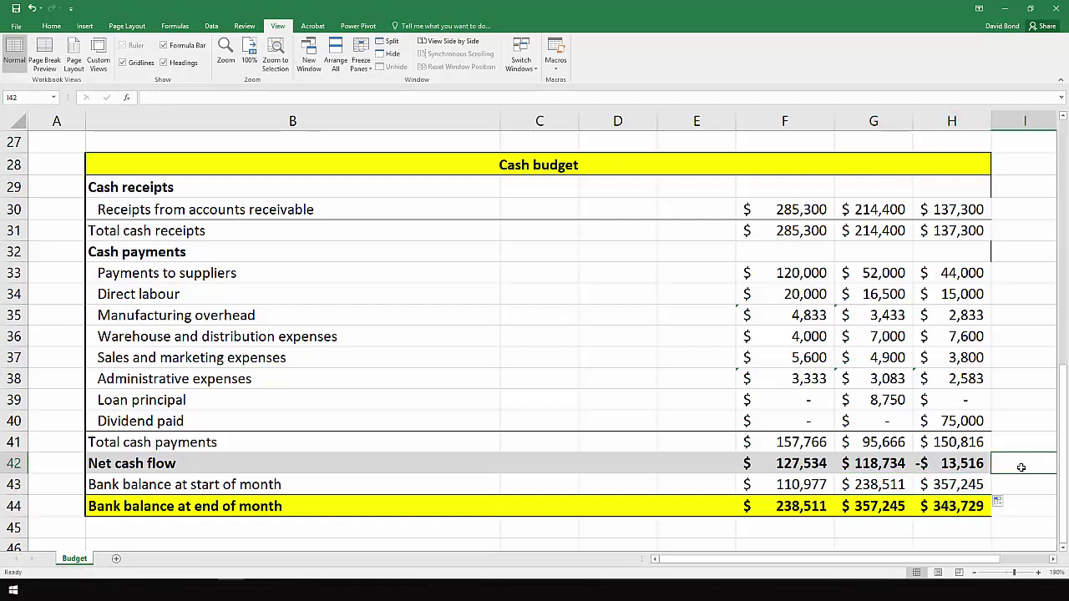
pyautogui.click(919, 533)
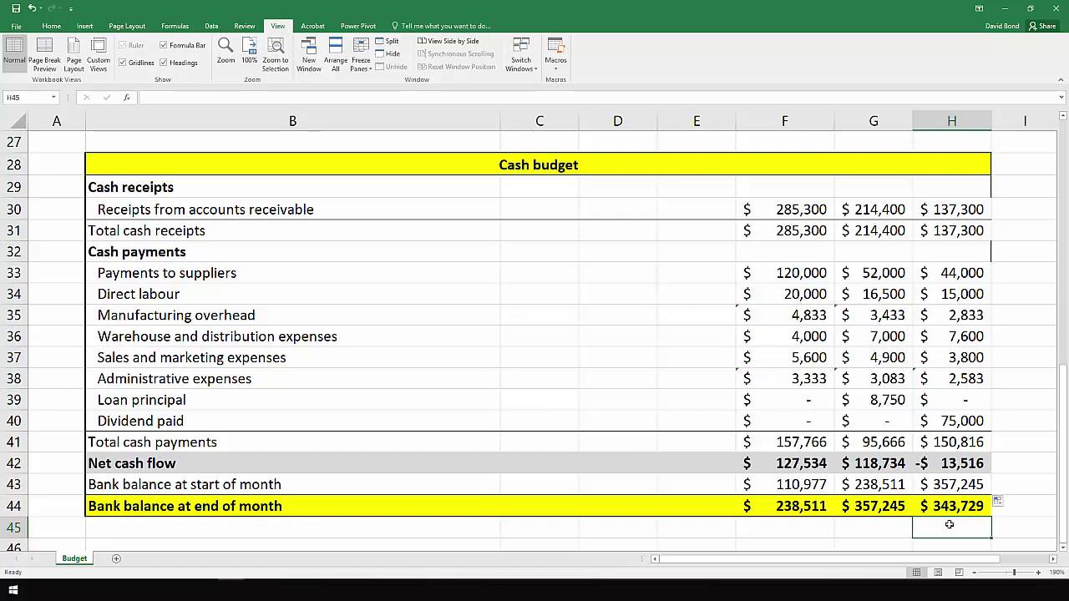
# Apply a thick box border around the cash budget table B28:H44
pyautogui.moveTo(950, 508); pyautogui.dragTo(283, 165)
pyautogui.click(51, 26)
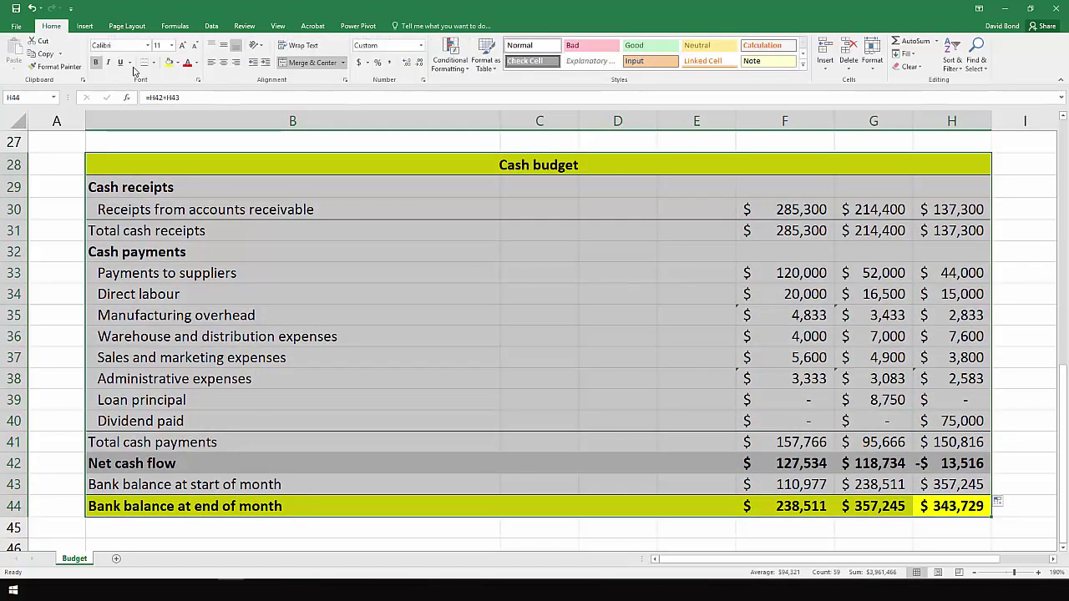
pyautogui.click(153, 64)
pyautogui.click(192, 184)
pyautogui.click(902, 383)
pyautogui.click(1022, 372)
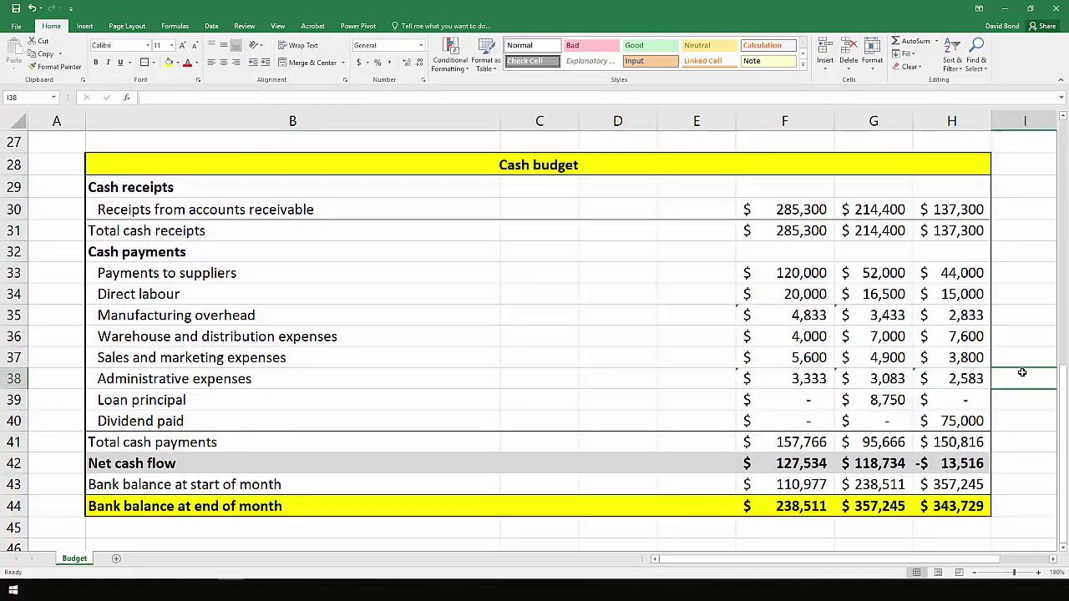